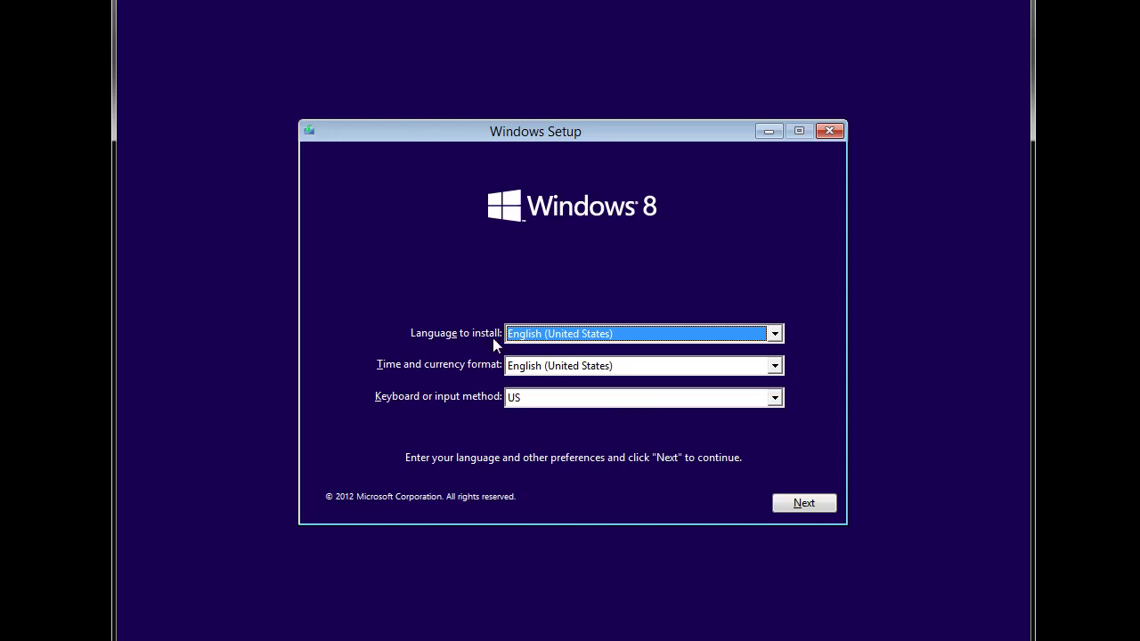
Keep English (United States) as the install language, set the time and currency format to Portuguese (Portugal), and continue.
{"action": "left_click", "coordinate": [776, 334]}
{"action": "left_click", "coordinate": [775, 334]}
{"action": "left_click", "coordinate": [776, 334]}
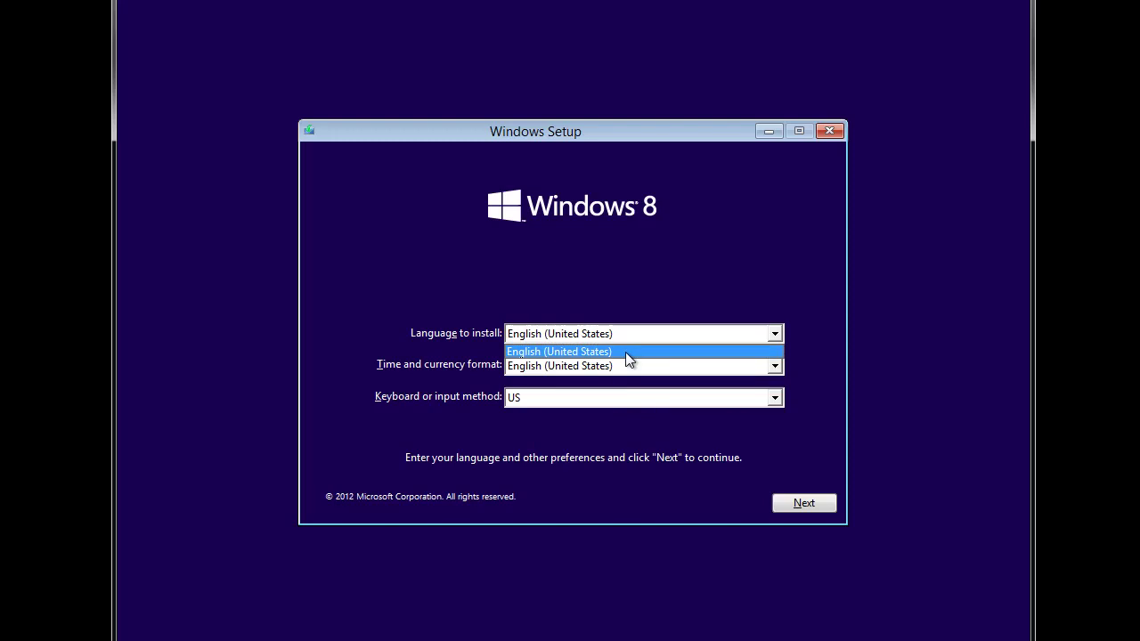
{"action": "left_click", "coordinate": [777, 335]}
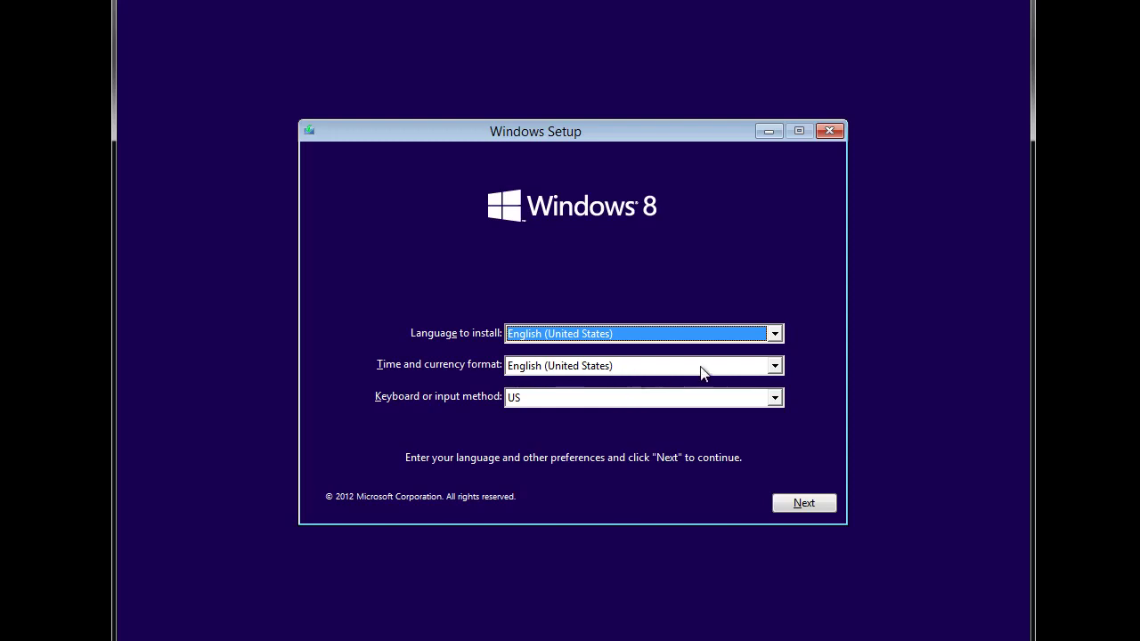
{"action": "left_click", "coordinate": [782, 365]}
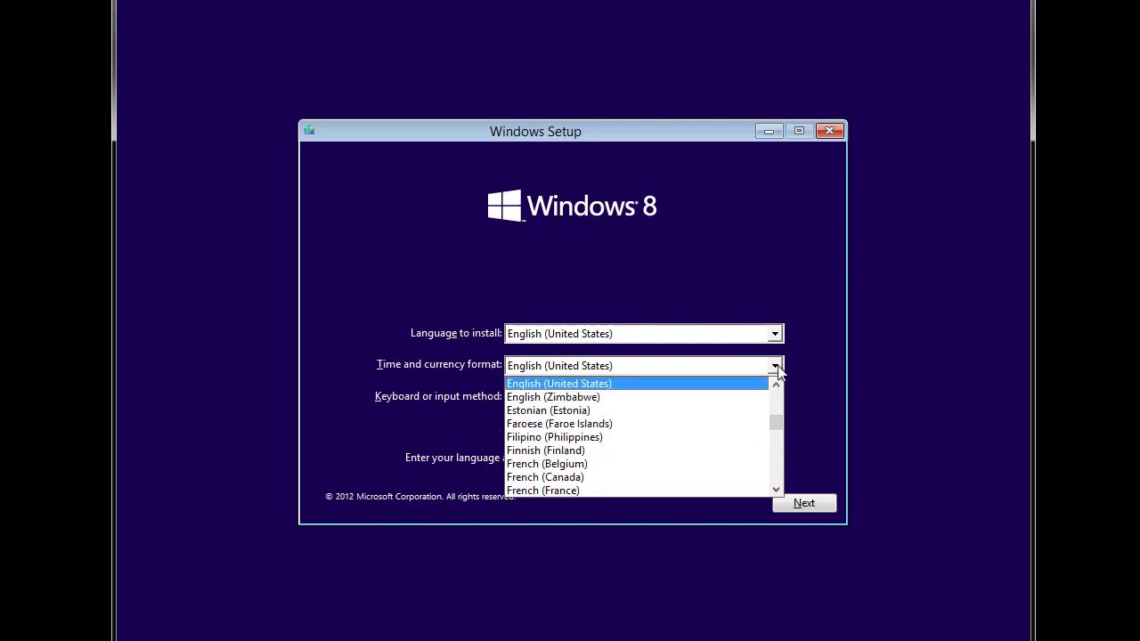
{"action": "left_click_drag", "start_coordinate": [778, 432], "coordinate": [779, 457]}
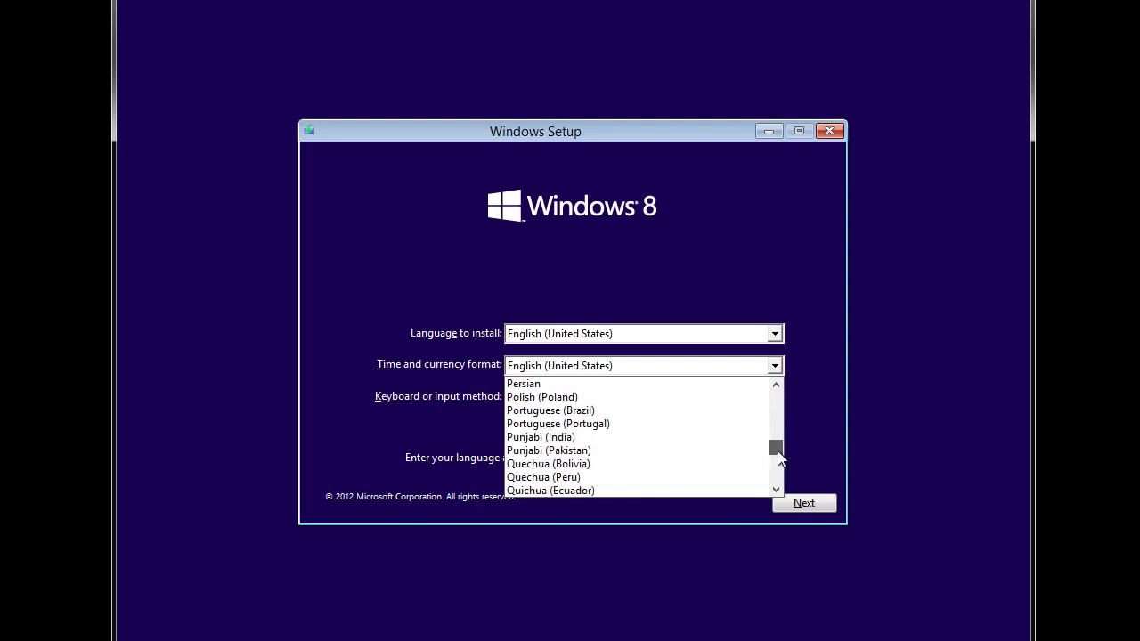
{"action": "left_click", "coordinate": [560, 423]}
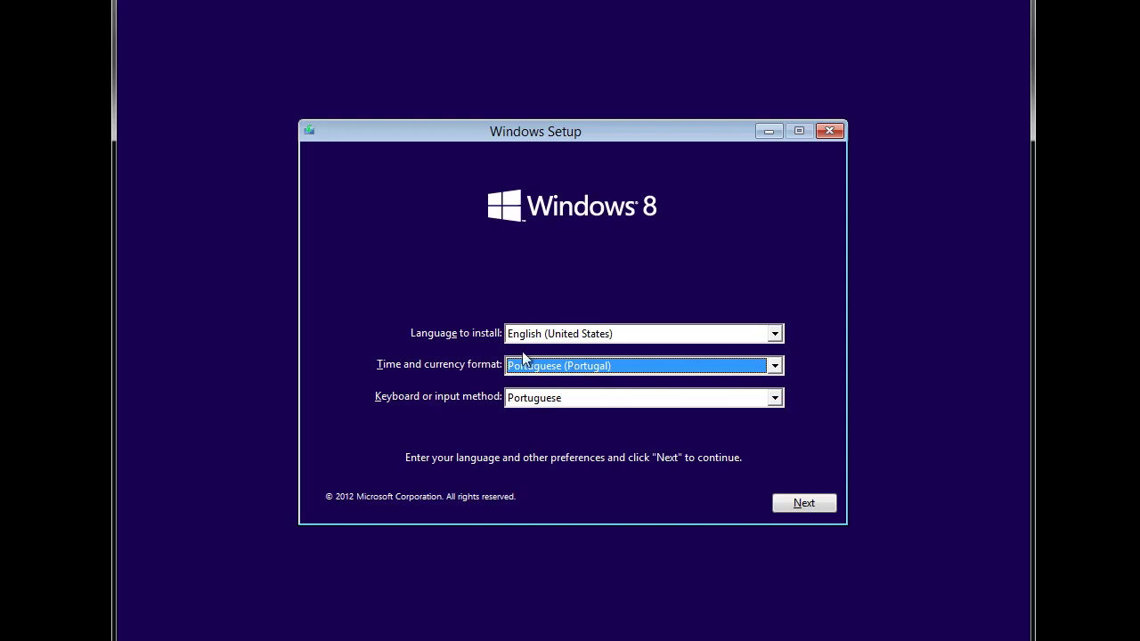
{"action": "left_click", "coordinate": [802, 505]}
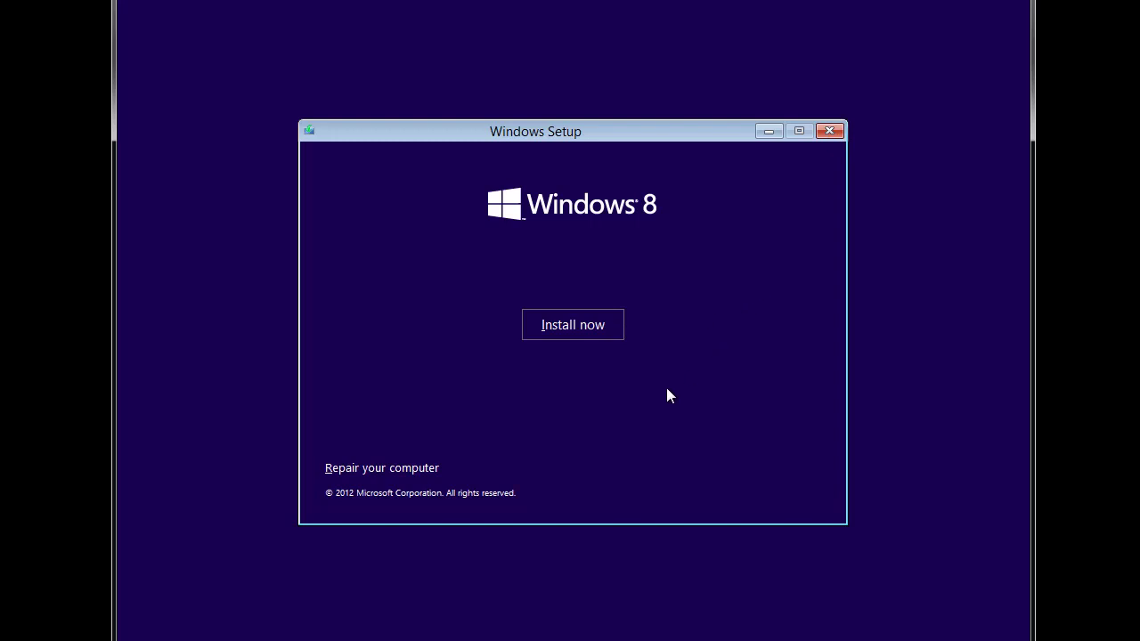
Start the Windows 8 installation and accept the license terms.
{"action": "left_click", "coordinate": [566, 326]}
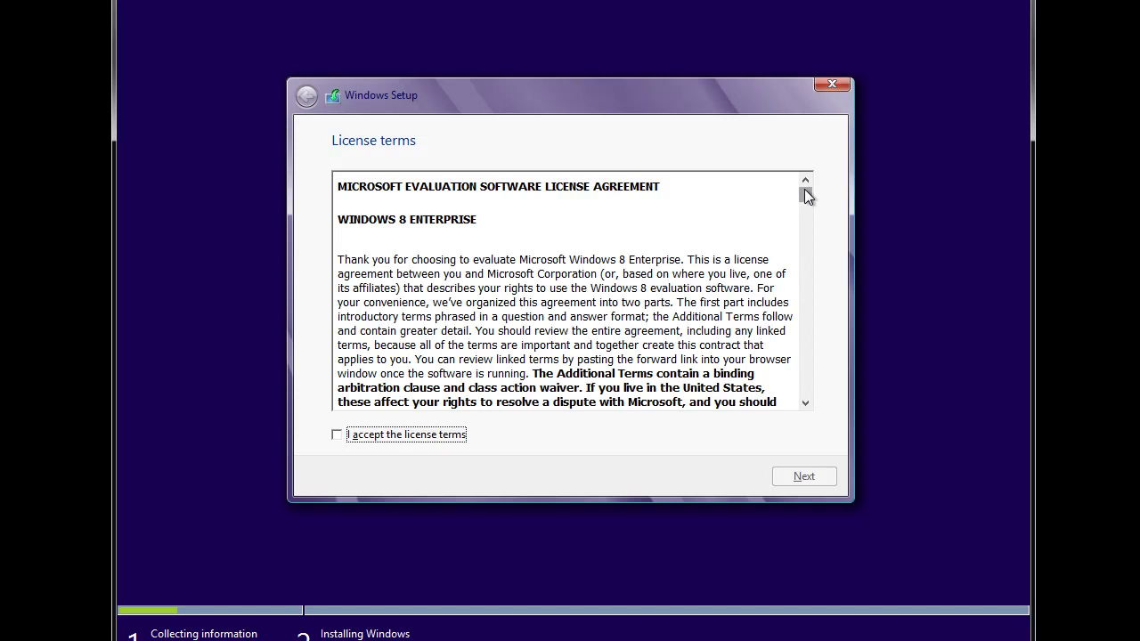
{"action": "mouse_move", "coordinate": [805, 189]}
{"action": "left_mouse_down"}
{"action": "mouse_move", "coordinate": [805, 233]}
{"action": "mouse_move", "coordinate": [804, 188]}
{"action": "left_mouse_up"}
{"action": "left_click", "coordinate": [338, 436]}
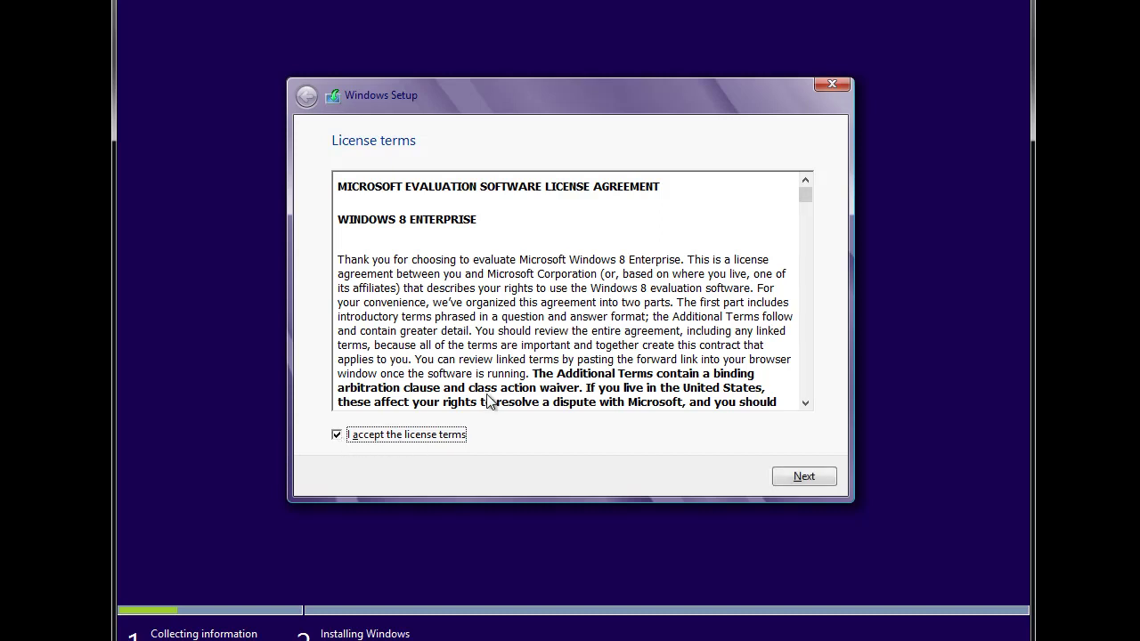
{"action": "left_click", "coordinate": [804, 477]}
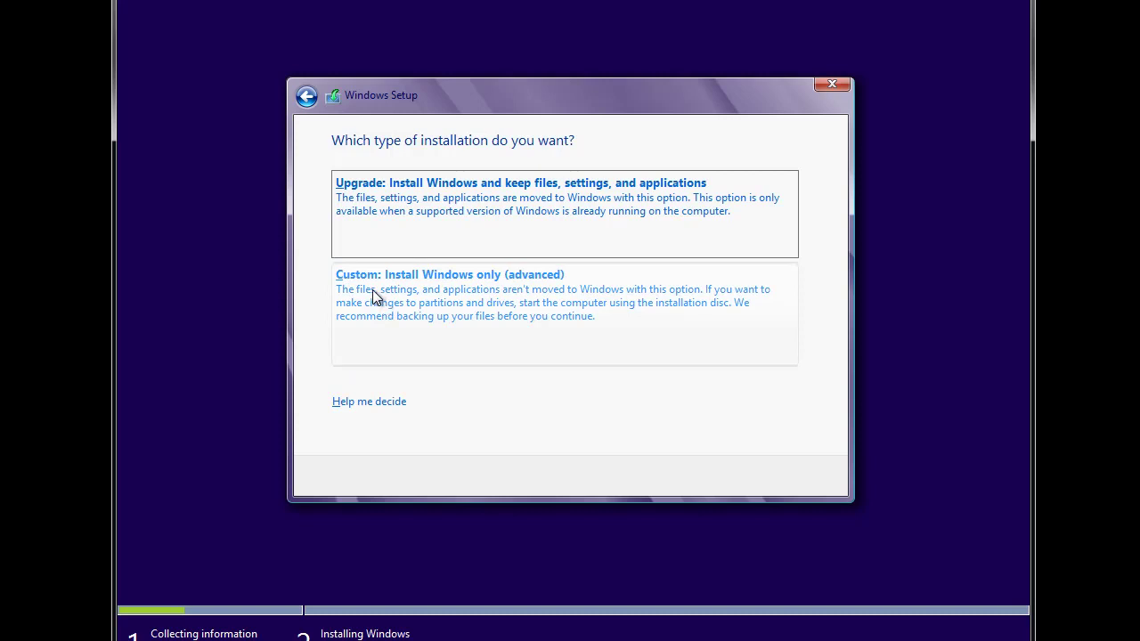
Choose the custom installation of Windows only and show the advanced drive options for Drive 0.
{"action": "left_click", "coordinate": [568, 316]}
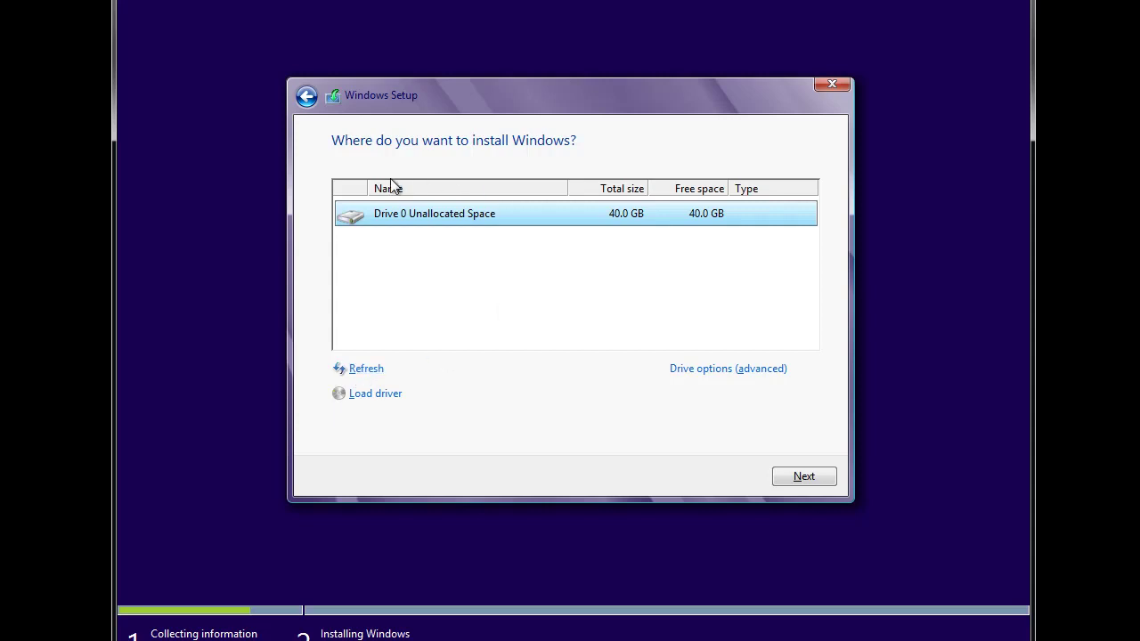
{"action": "left_click", "coordinate": [355, 373]}
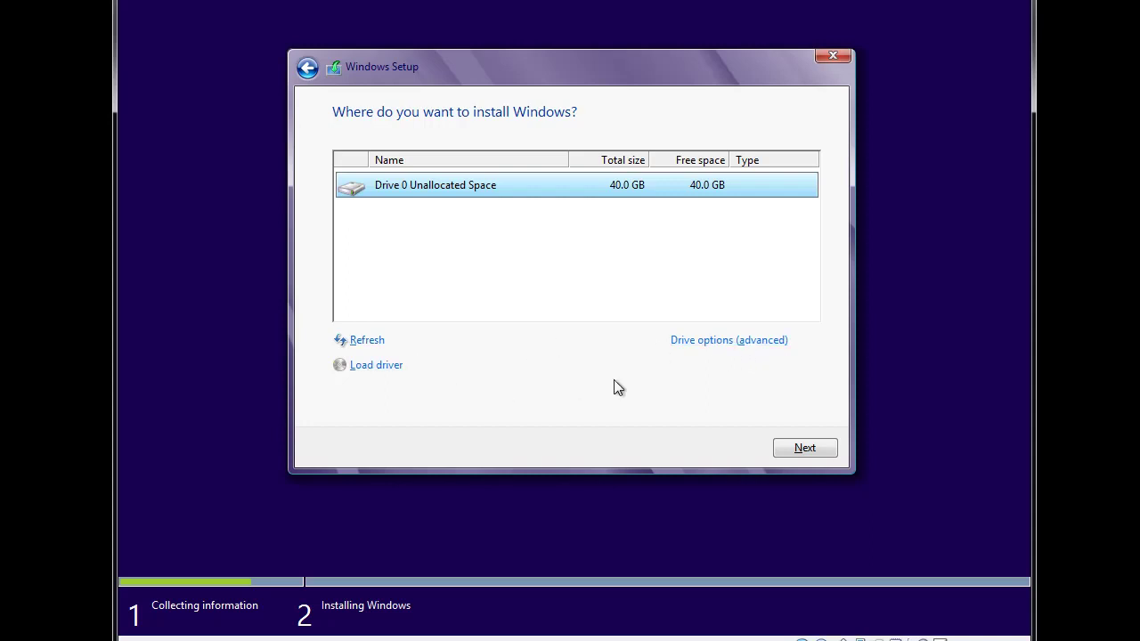
{"action": "left_click", "coordinate": [709, 341]}
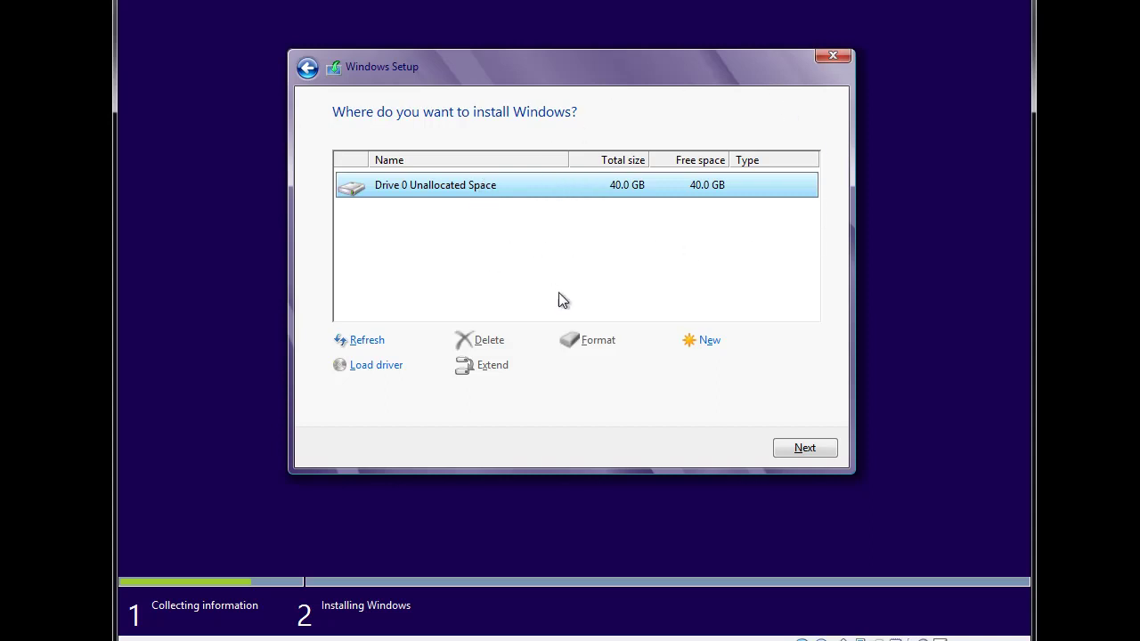
Create a new 20000 MB partition in Drive 0's unallocated space, allowing additional partitions for system files.
{"action": "left_click", "coordinate": [711, 345]}
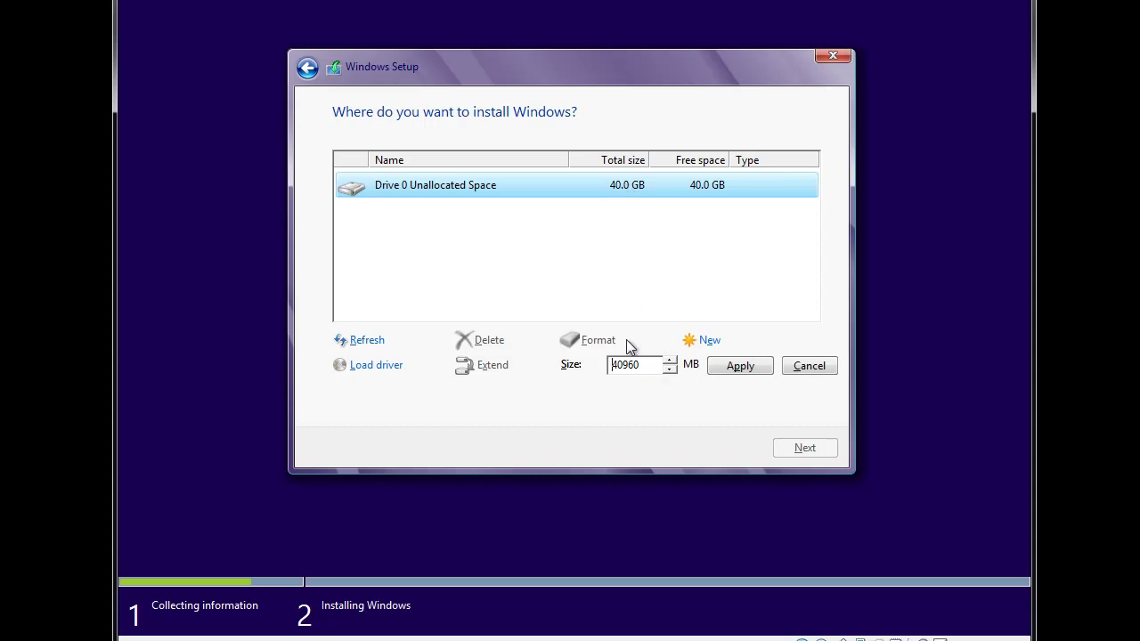
{"action": "left_click", "coordinate": [669, 370]}
{"action": "left_click", "coordinate": [669, 359]}
{"action": "left_click", "coordinate": [669, 359]}
{"action": "left_click", "coordinate": [651, 366]}
{"action": "left_click_drag", "start_coordinate": [647, 371], "coordinate": [607, 369]}
{"action": "type", "text": "20000"}
{"action": "left_click", "coordinate": [753, 374]}
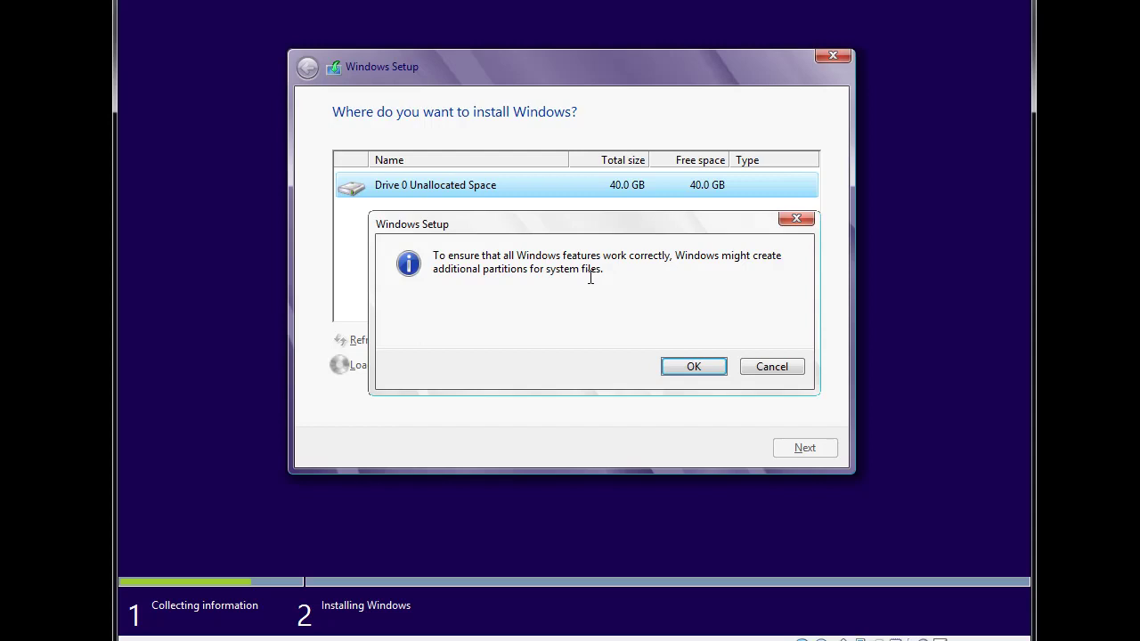
{"action": "left_click", "coordinate": [702, 371]}
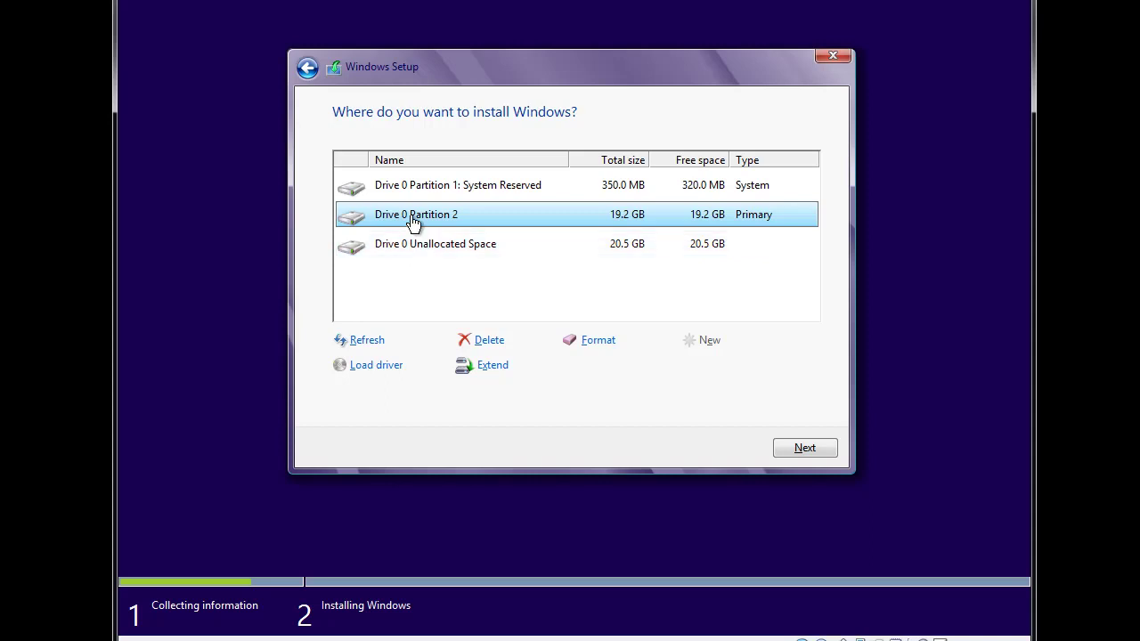
Examine the System Reserved partition, Partition 2 and the remaining unallocated space on Drive 0.
{"action": "left_click", "coordinate": [412, 246]}
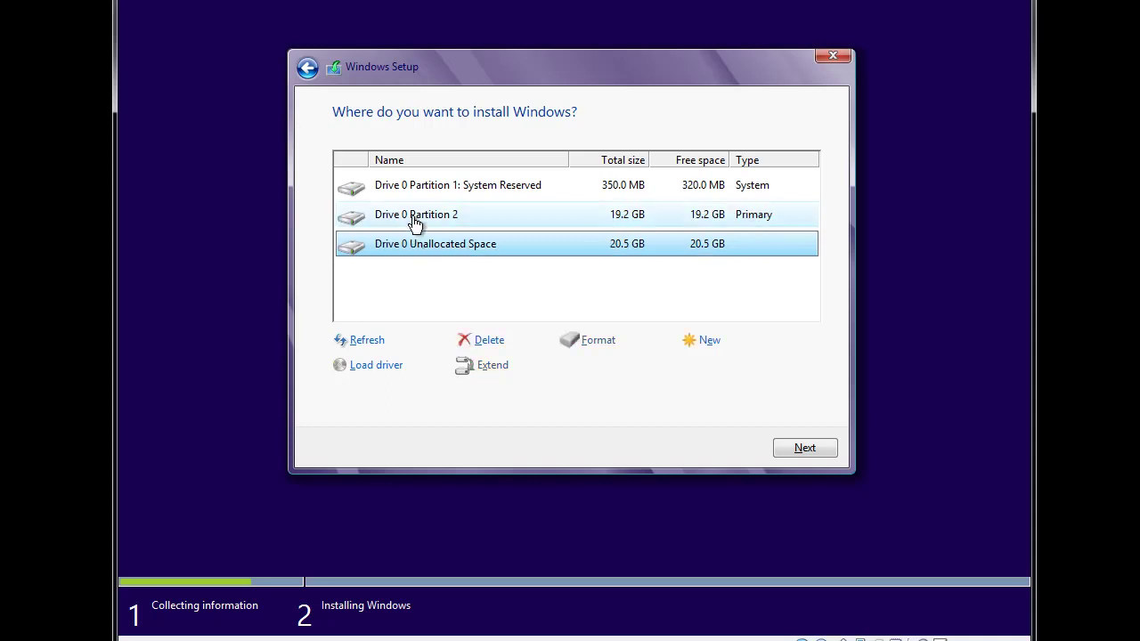
{"action": "left_click", "coordinate": [413, 222]}
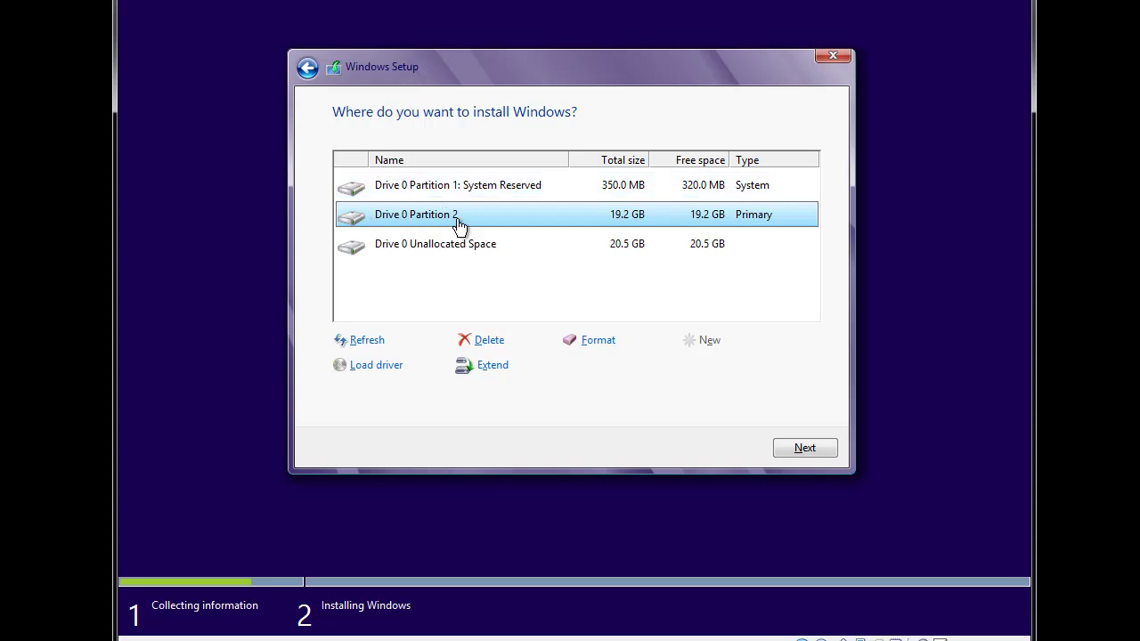
{"action": "left_click", "coordinate": [448, 197]}
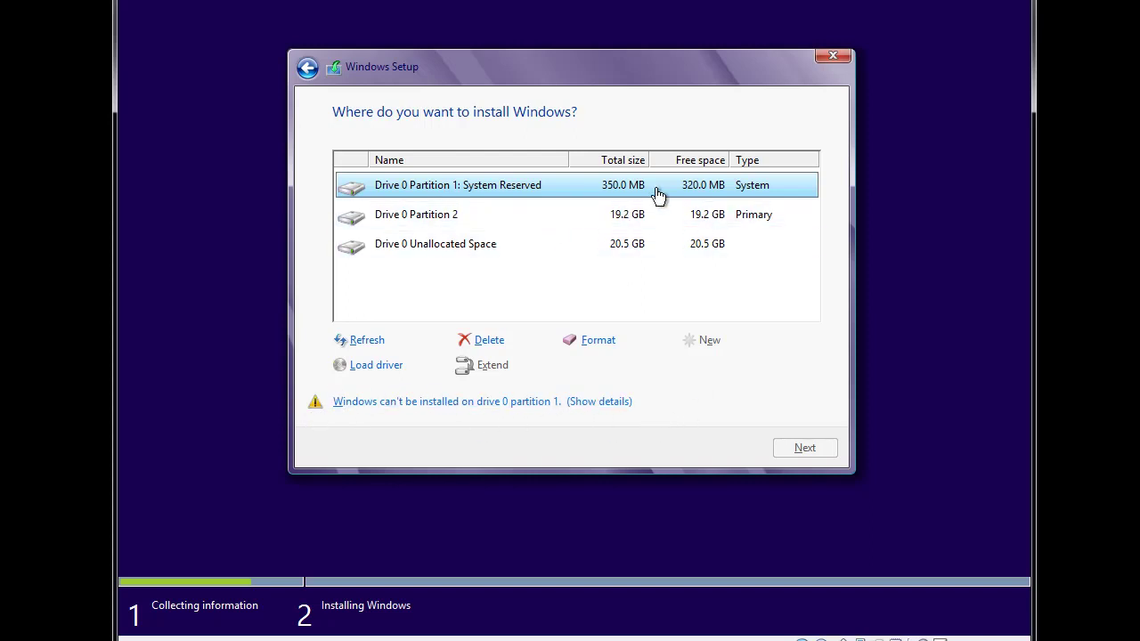
{"action": "left_click", "coordinate": [387, 220]}
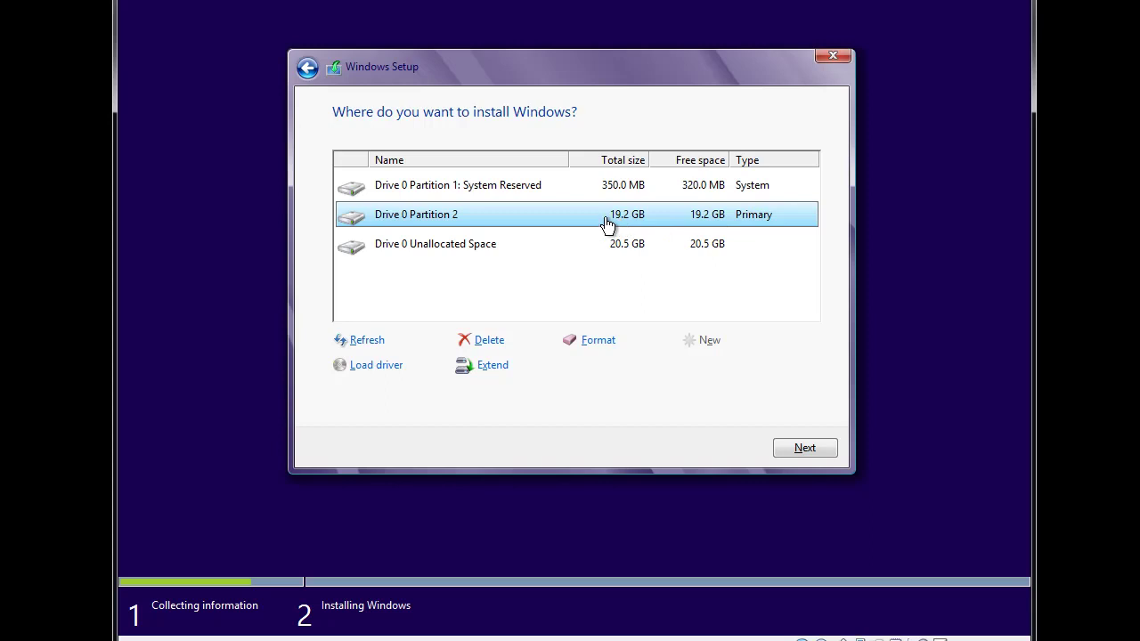
{"action": "left_click", "coordinate": [393, 255]}
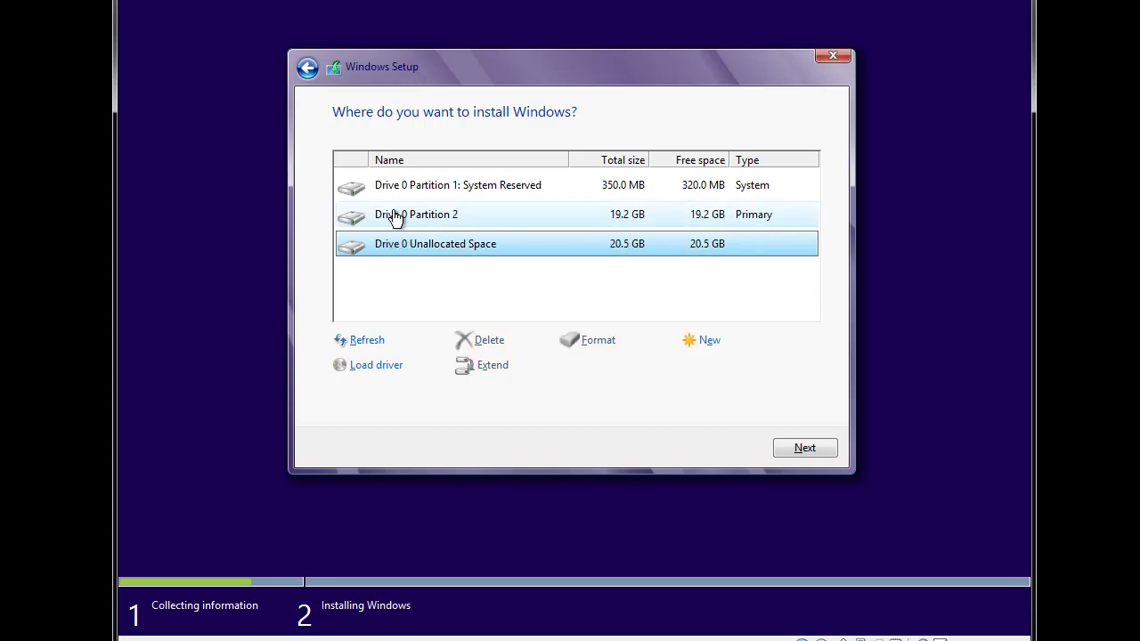
{"action": "left_click", "coordinate": [395, 219]}
{"action": "left_click", "coordinate": [401, 248]}
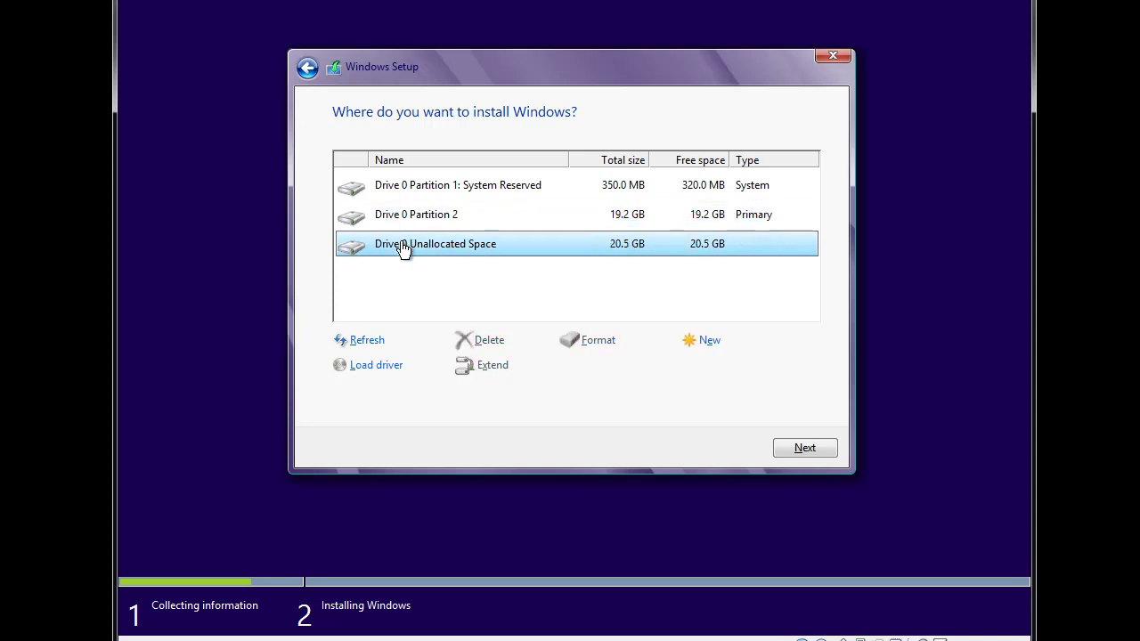
{"action": "left_click", "coordinate": [461, 222]}
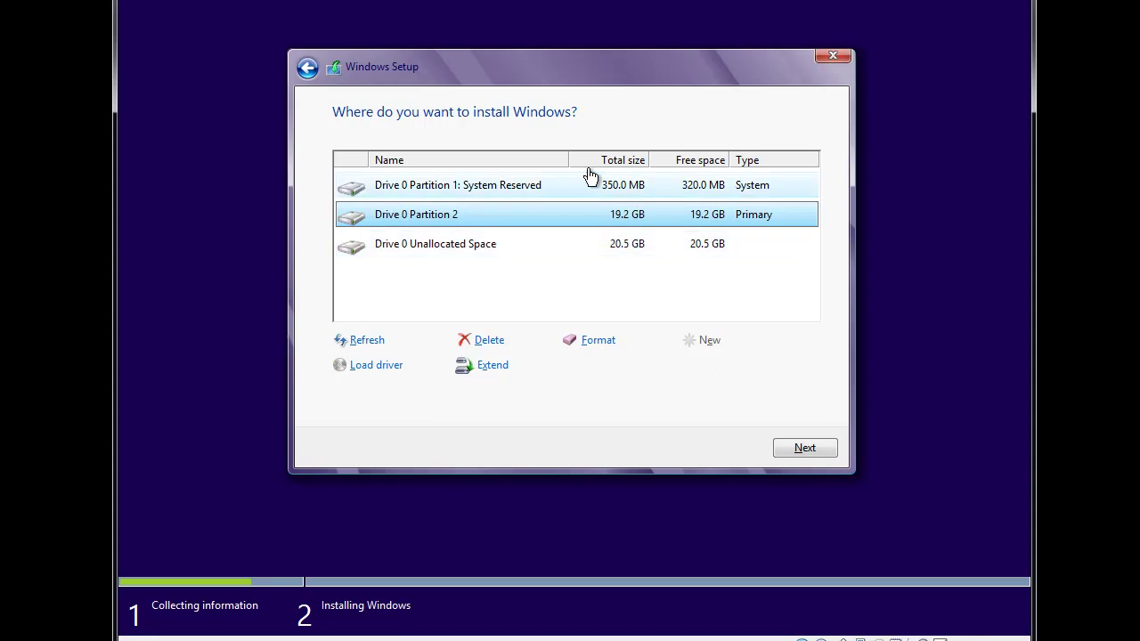
Create another partition from all of Drive 0's remaining unallocated space, with a size of 20959 MB.
{"action": "left_click", "coordinate": [619, 246]}
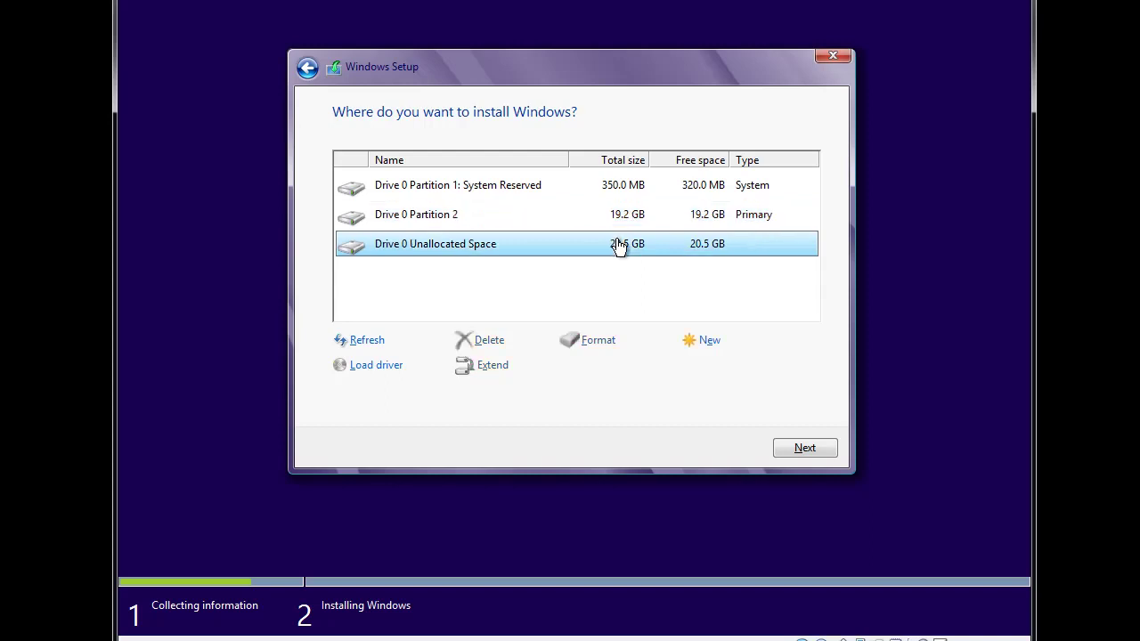
{"action": "left_click", "coordinate": [708, 341]}
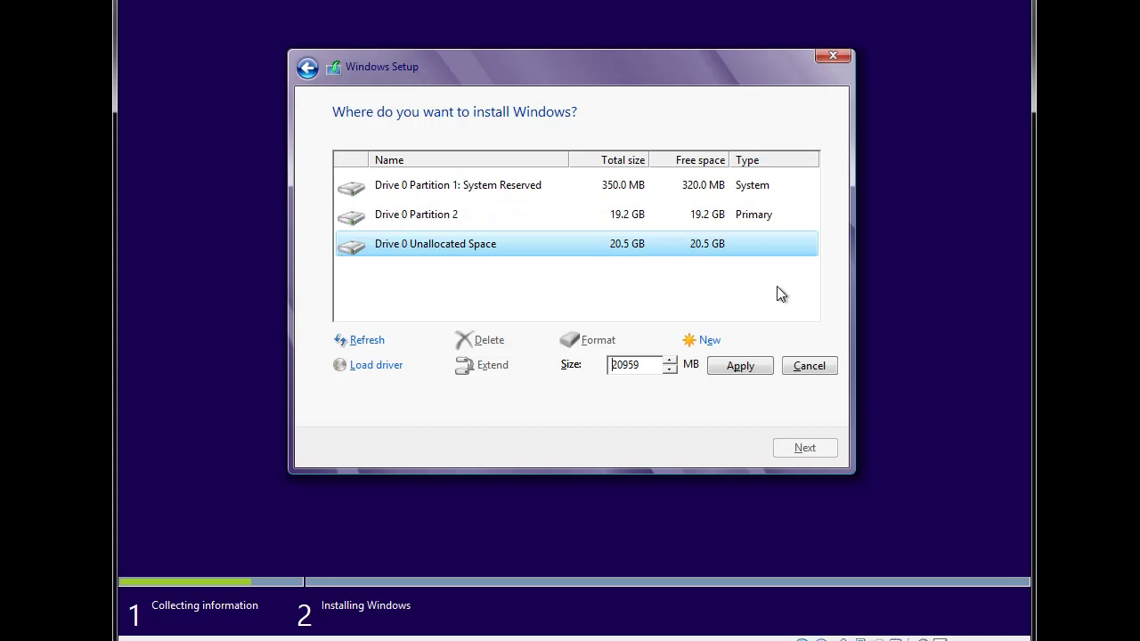
{"action": "left_click", "coordinate": [743, 370]}
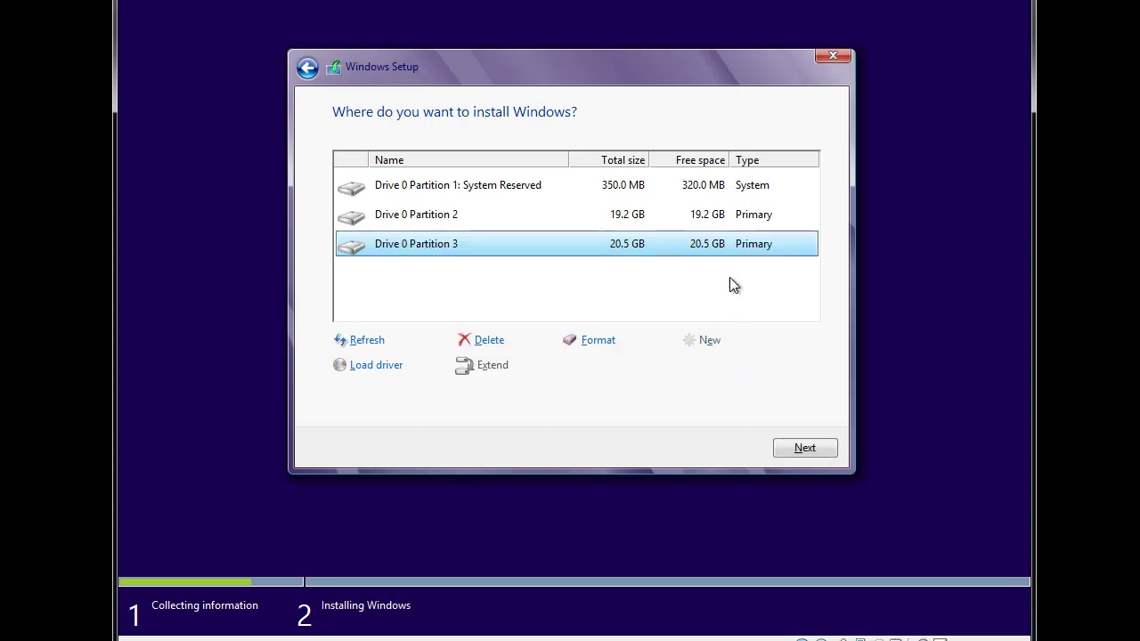
Compare the sizes and types of Partition 2 and Partition 3 on Drive 0.
{"action": "left_click", "coordinate": [426, 224]}
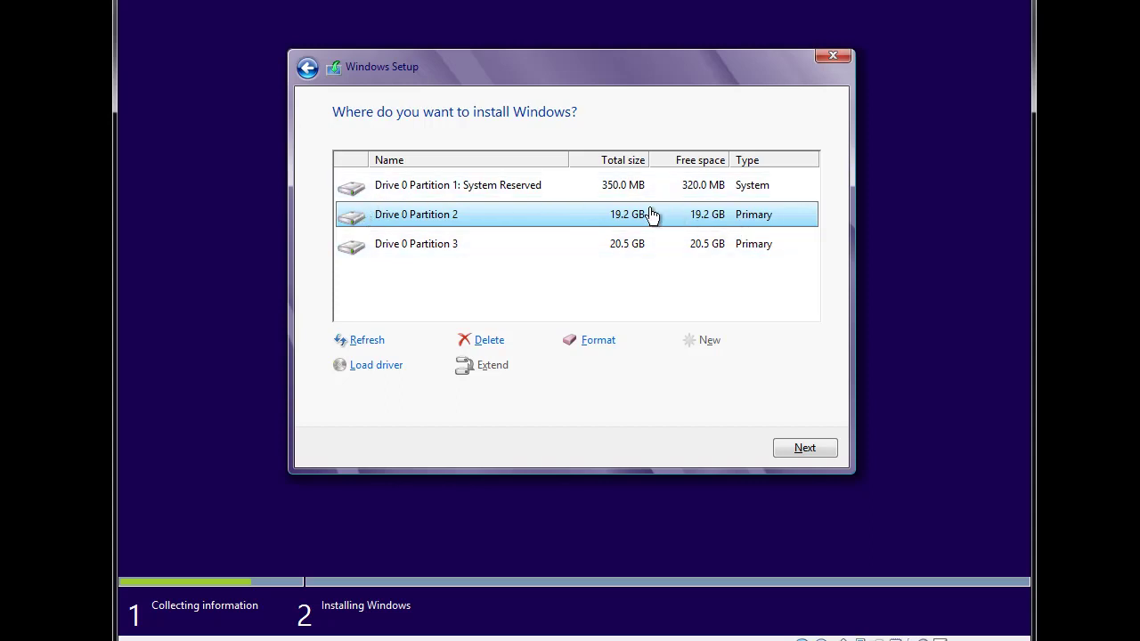
{"action": "left_click", "coordinate": [383, 247]}
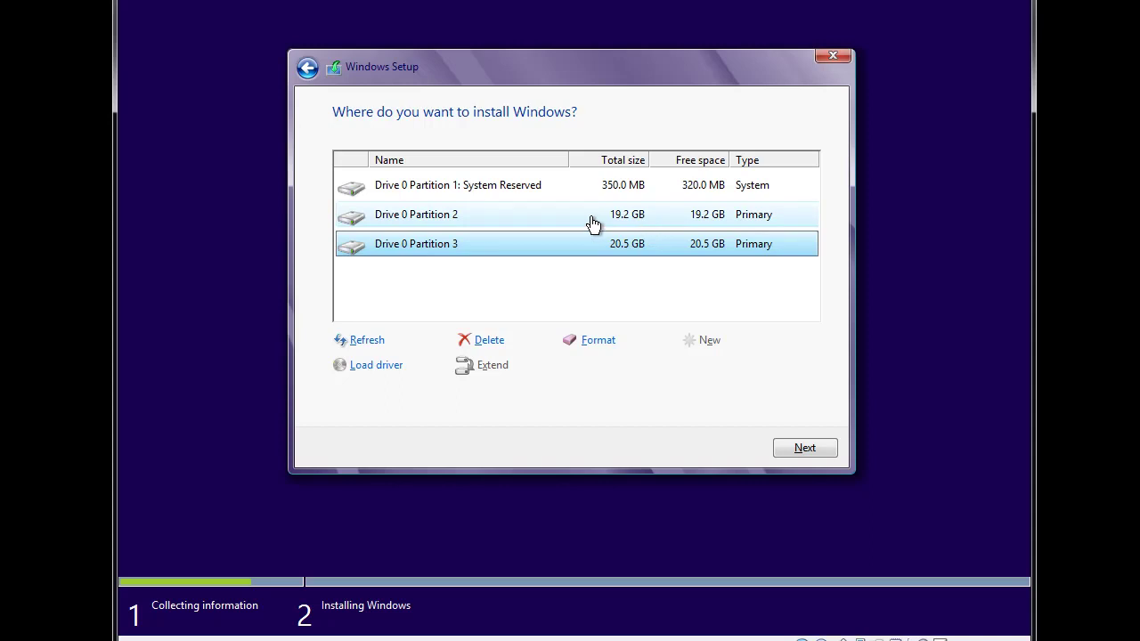
{"action": "left_click", "coordinate": [438, 218]}
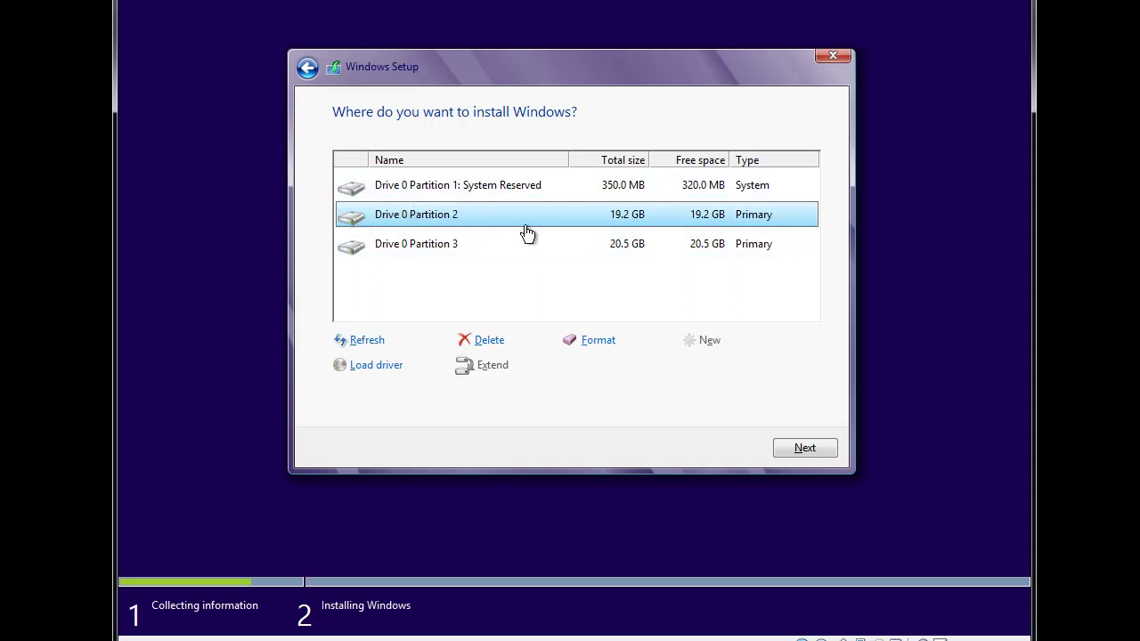
{"action": "left_click", "coordinate": [623, 249]}
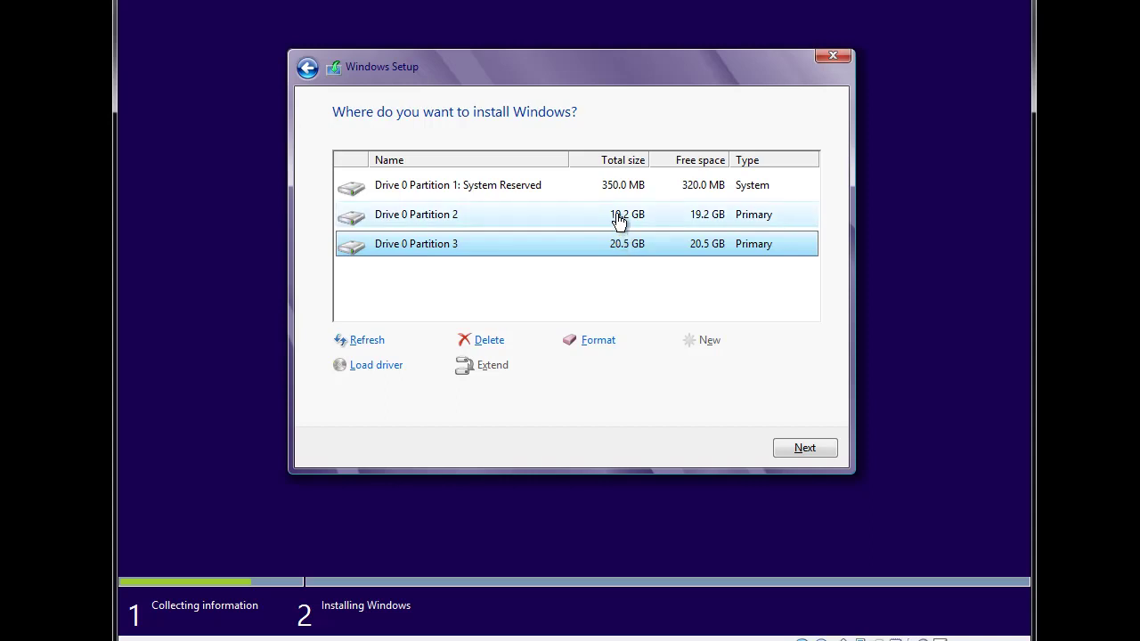
{"action": "left_click", "coordinate": [620, 222]}
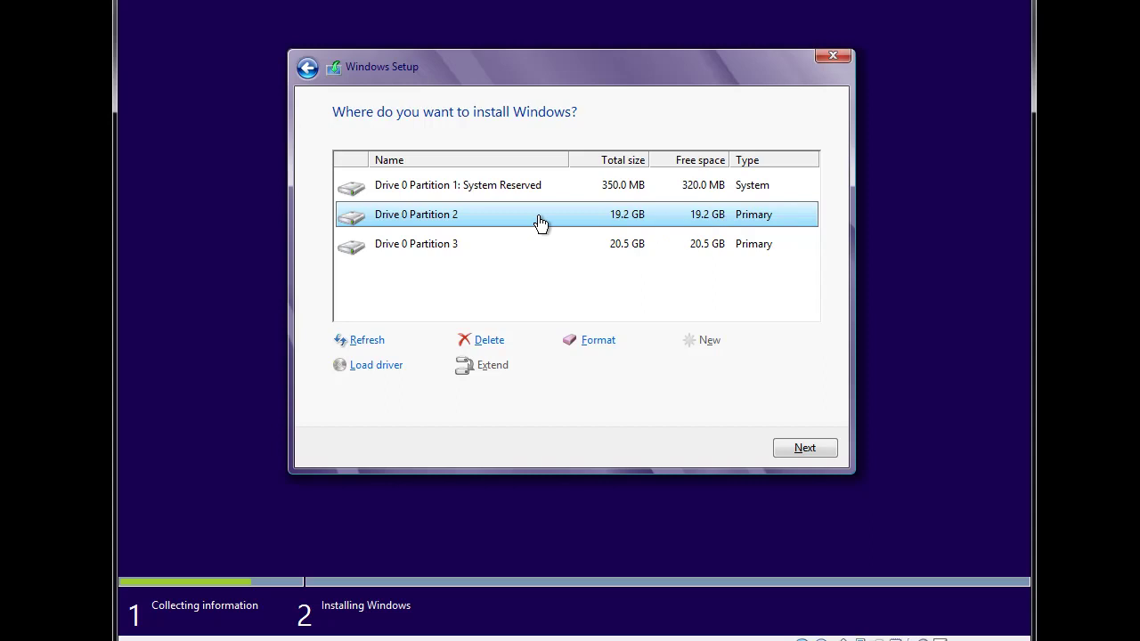
{"action": "left_click", "coordinate": [442, 249]}
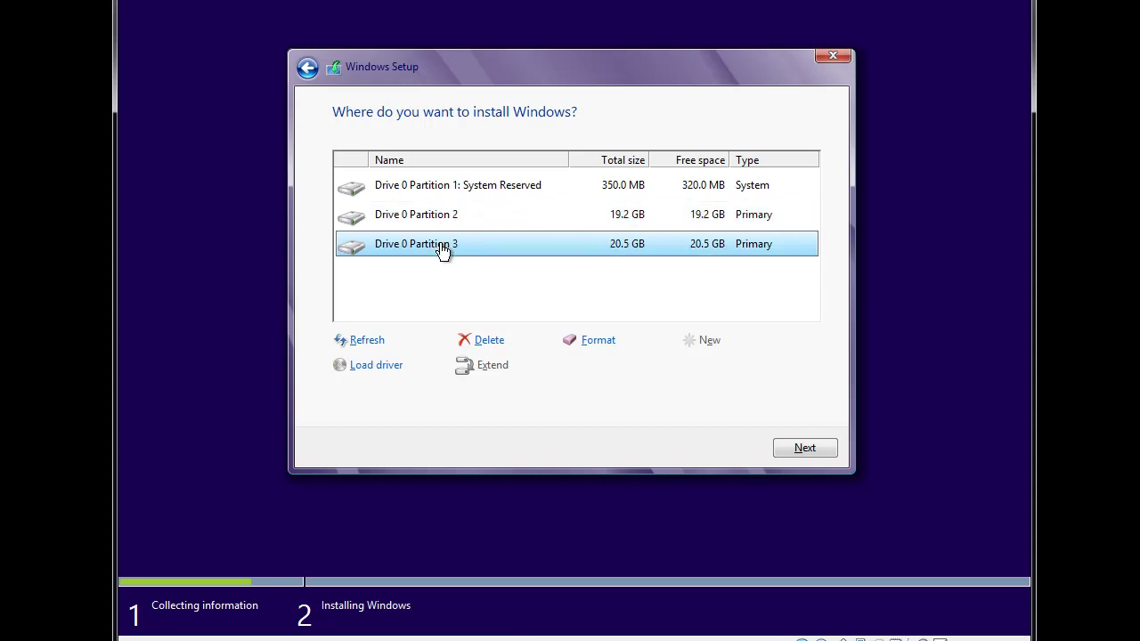
{"action": "left_click", "coordinate": [442, 221]}
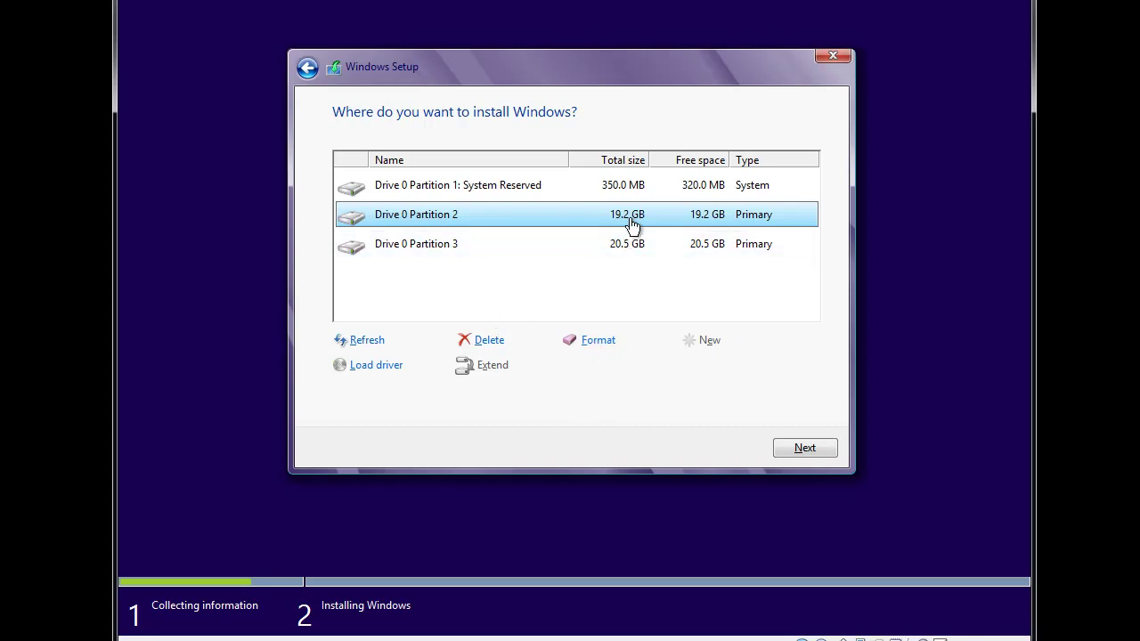
{"action": "left_click", "coordinate": [621, 255]}
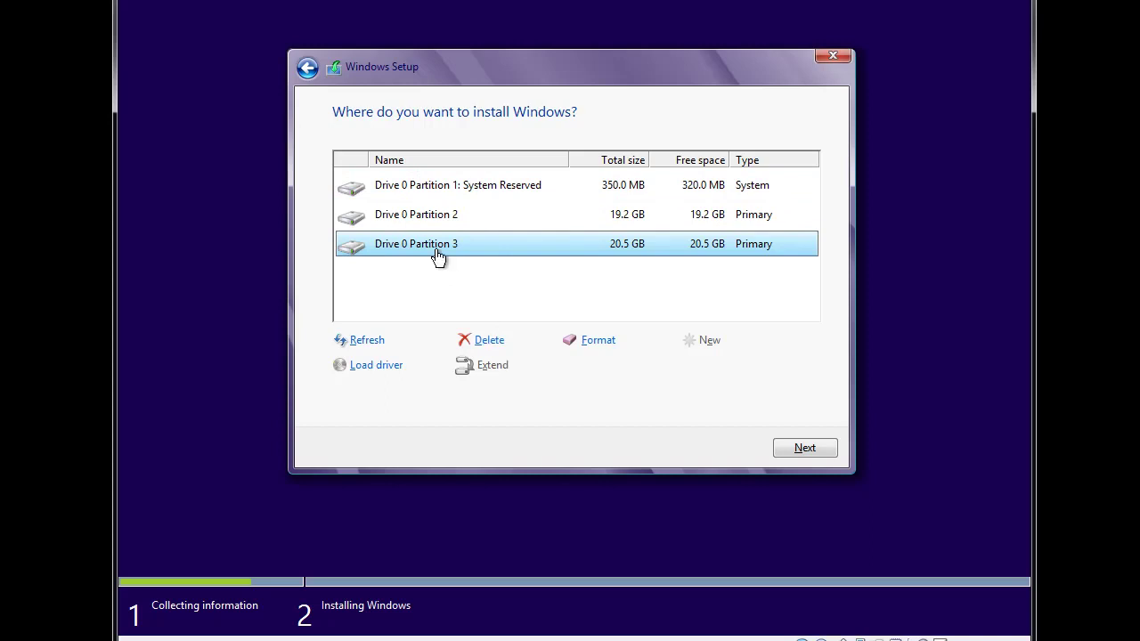
Delete the System Reserved partition from Drive 0 and confirm the deletion.
{"action": "left_click", "coordinate": [434, 194]}
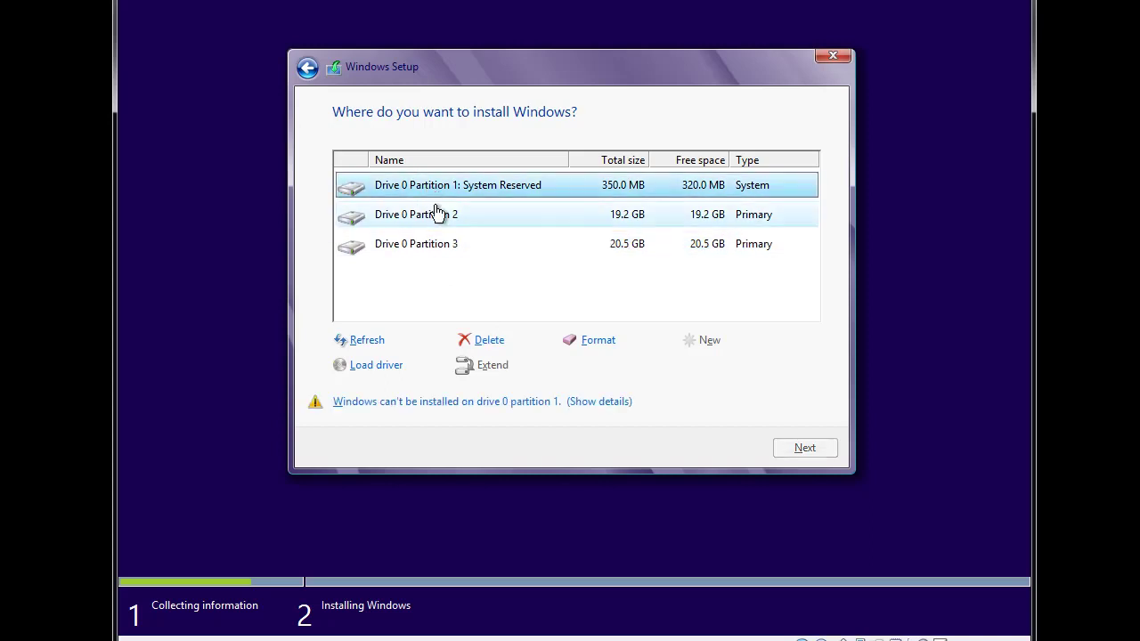
{"action": "left_click", "coordinate": [504, 342]}
{"action": "left_click", "coordinate": [694, 367]}
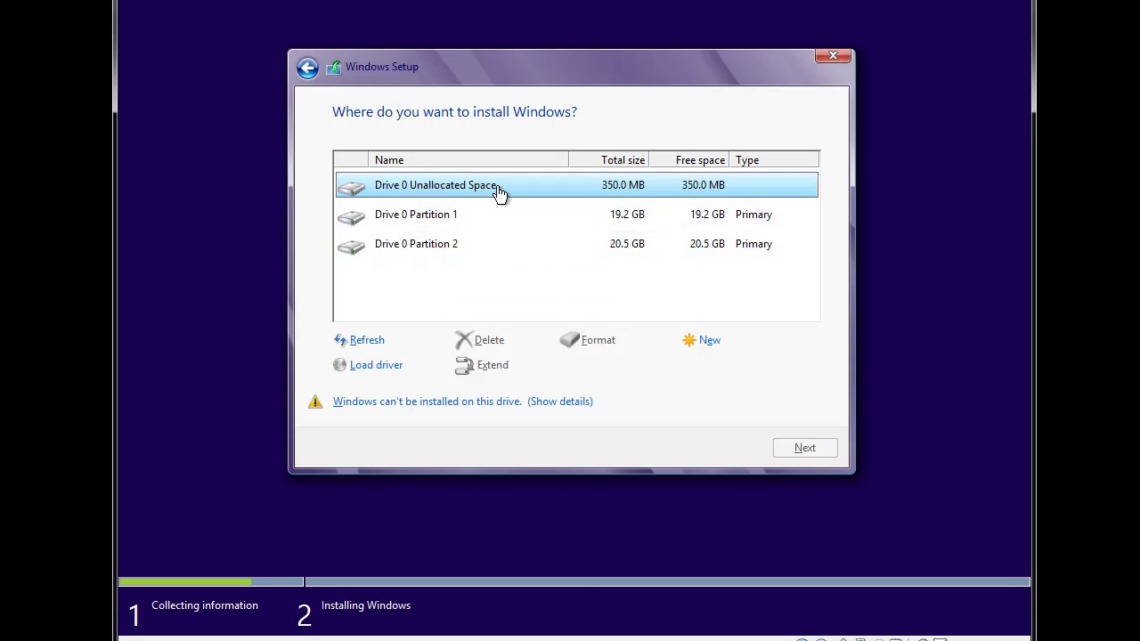
Delete the two remaining primary partitions from Drive 0, confirming each deletion.
{"action": "left_click", "coordinate": [422, 222]}
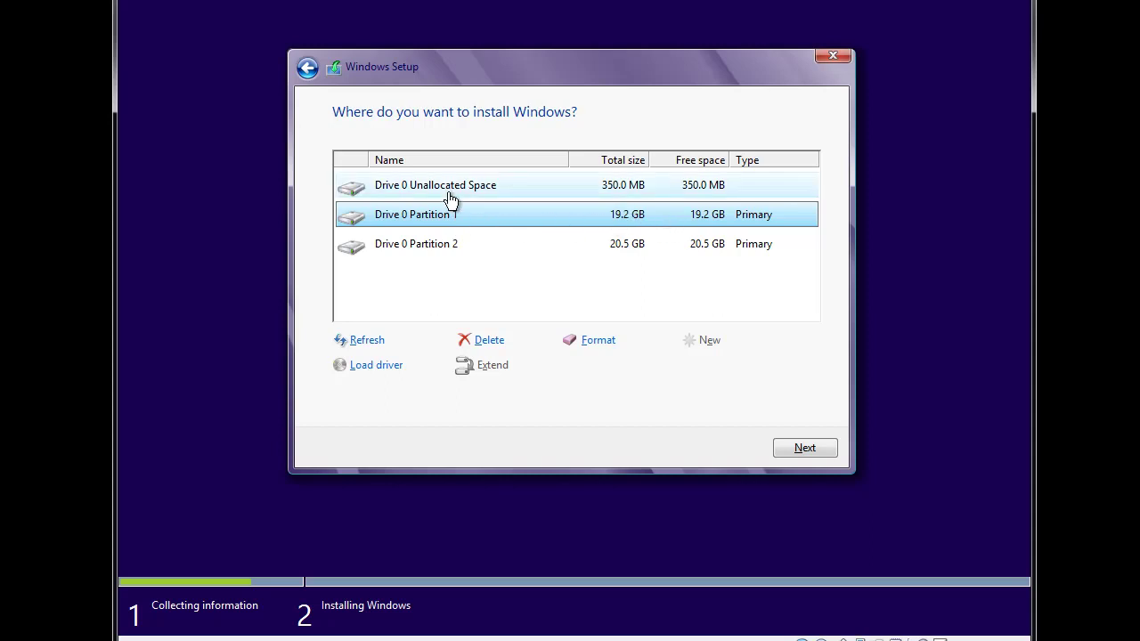
{"action": "left_click", "coordinate": [485, 341]}
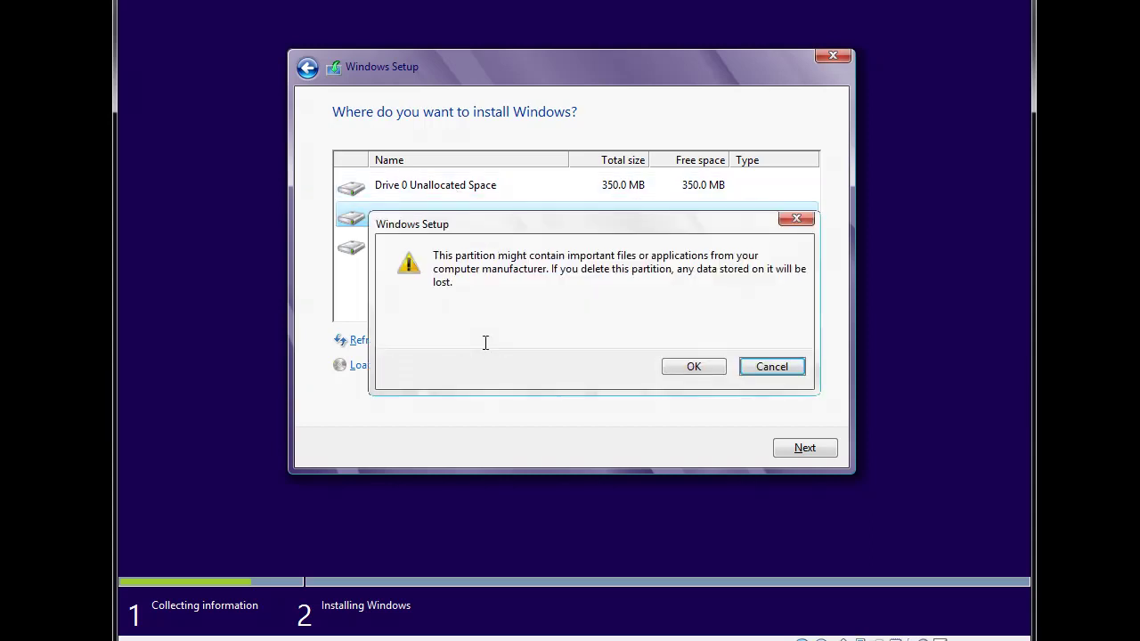
{"action": "left_click", "coordinate": [693, 369]}
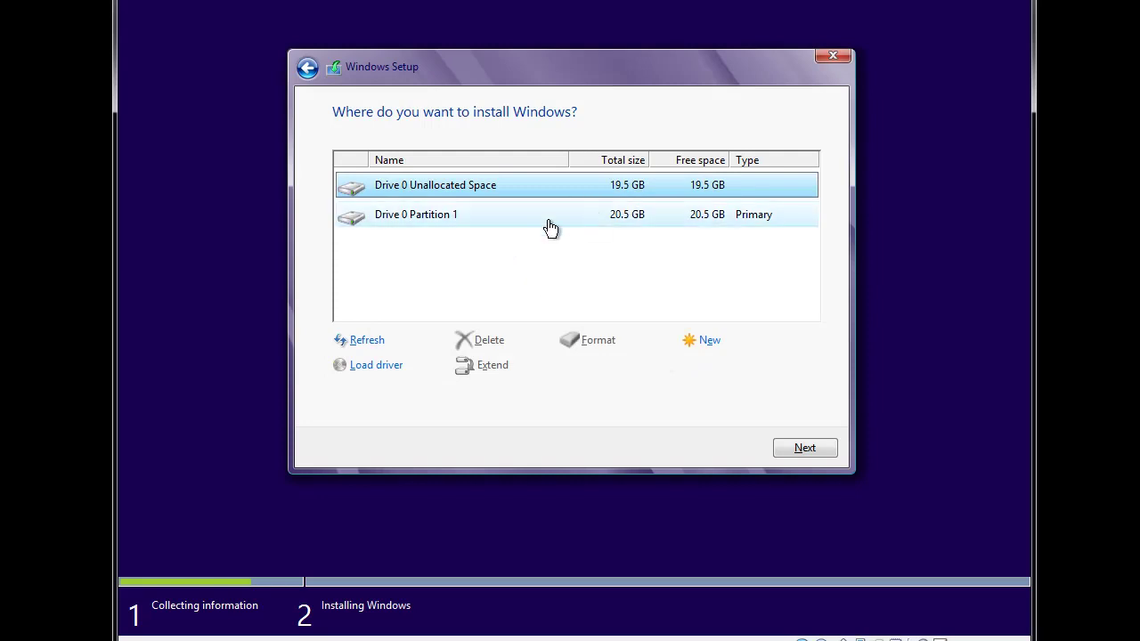
{"action": "left_click", "coordinate": [442, 221]}
{"action": "left_click", "coordinate": [494, 339]}
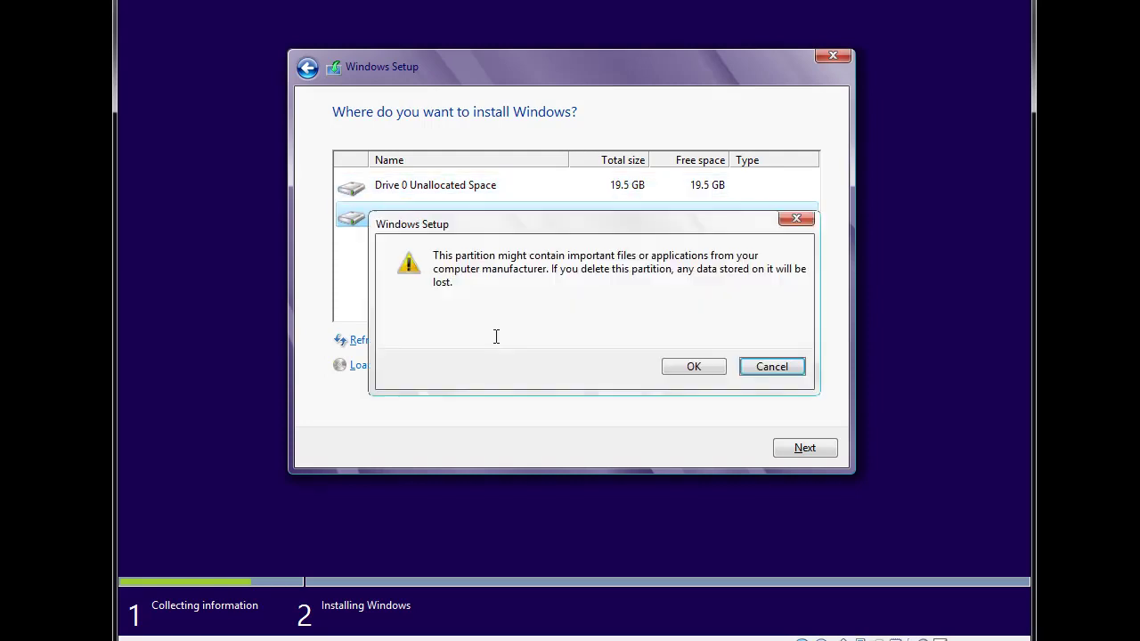
{"action": "left_click", "coordinate": [694, 369]}
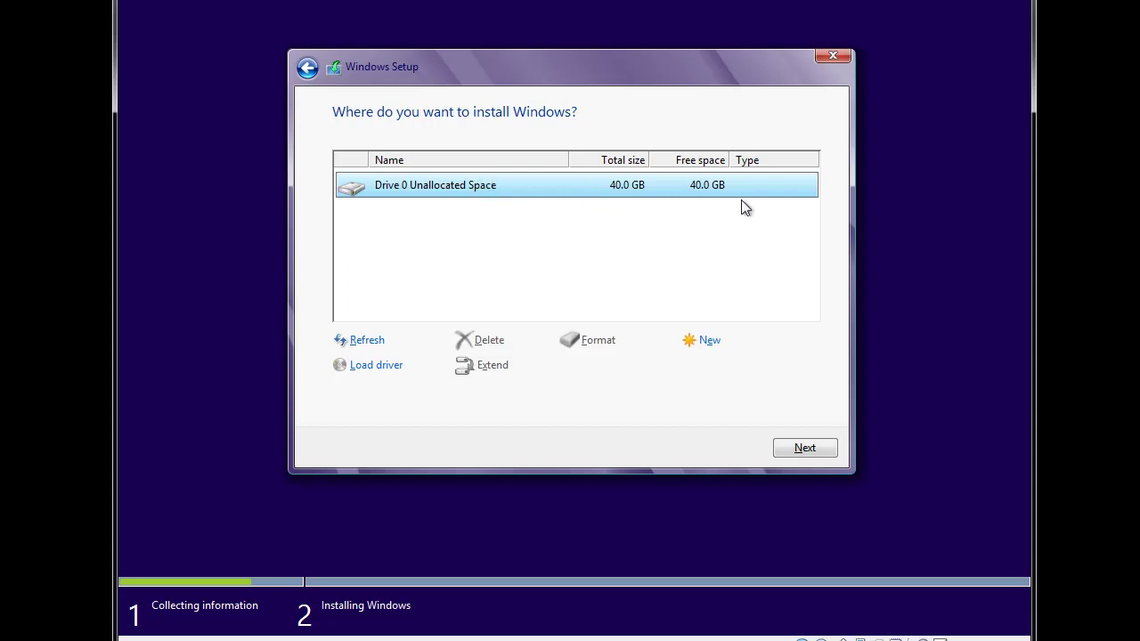
Create a 20000 MB primary partition from Drive 0's unallocated space, allowing the additional system partition, and format the primary partition.
{"action": "left_click", "coordinate": [709, 341]}
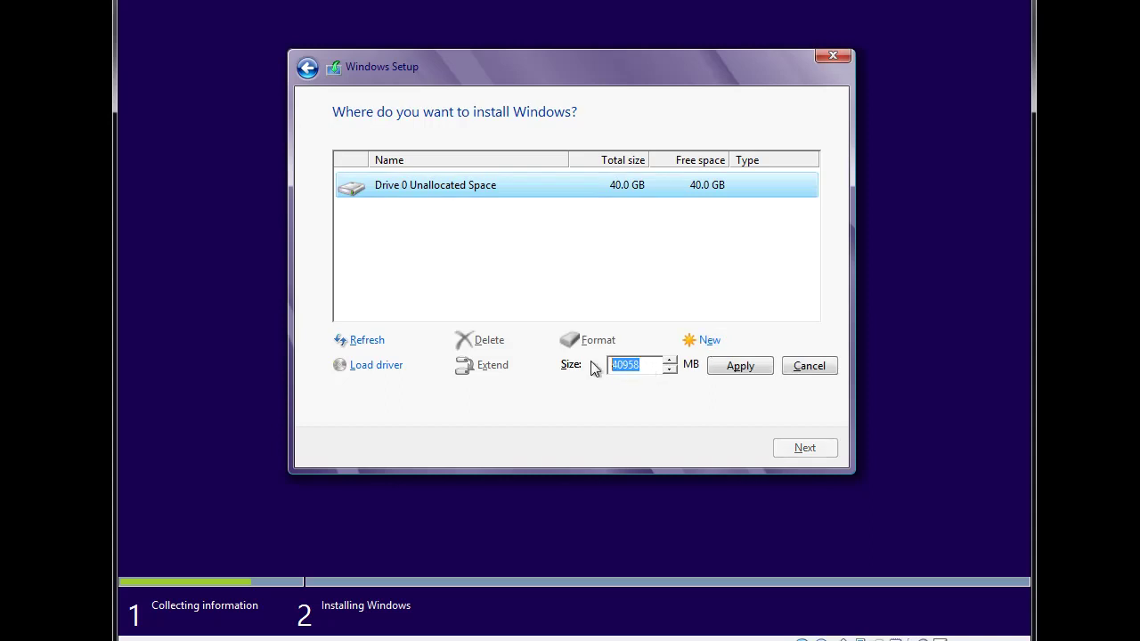
{"action": "type", "text": "20000"}
{"action": "left_click", "coordinate": [768, 371]}
{"action": "left_click", "coordinate": [694, 369]}
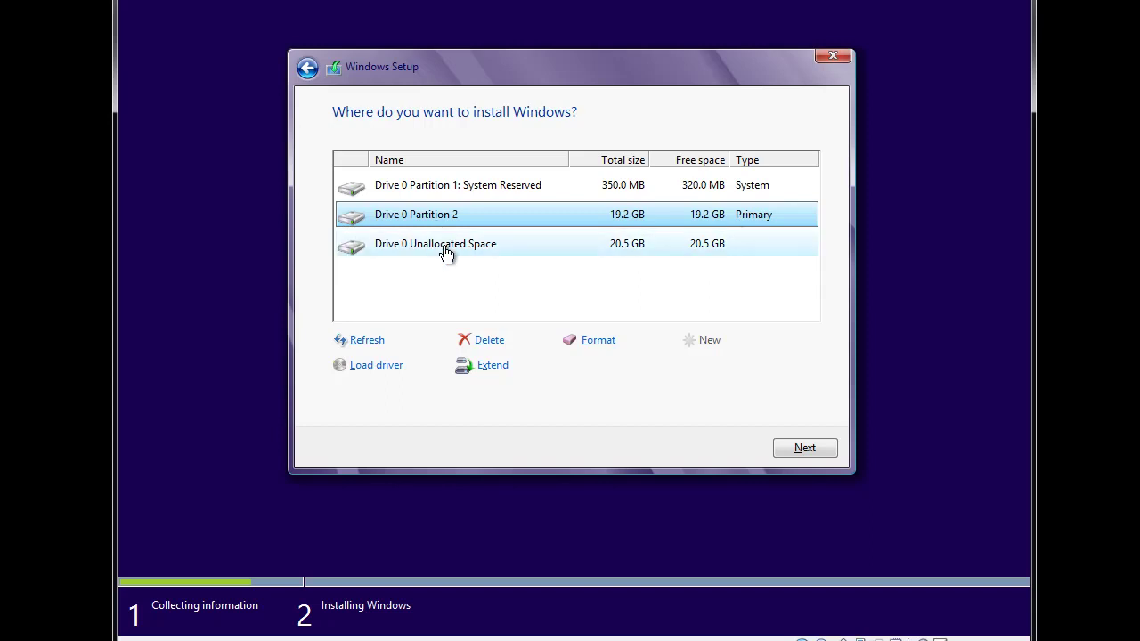
{"action": "left_click", "coordinate": [601, 341]}
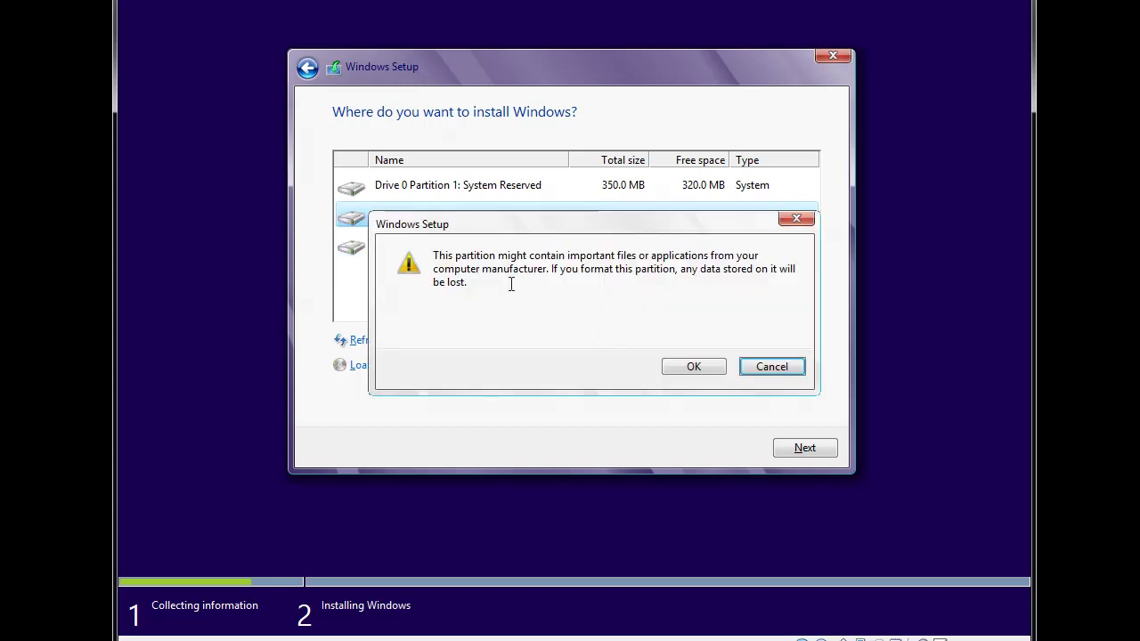
{"action": "left_click", "coordinate": [694, 367]}
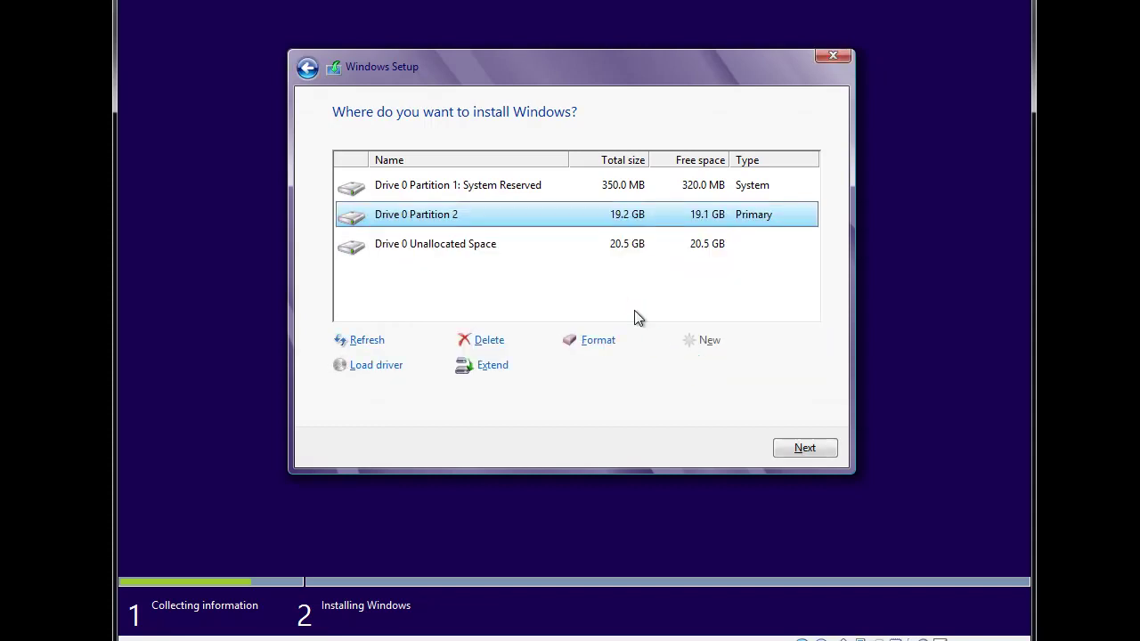
Create a partition from all of Drive 0's remaining unallocated space and format it, confirming the data loss.
{"action": "left_click", "coordinate": [440, 255]}
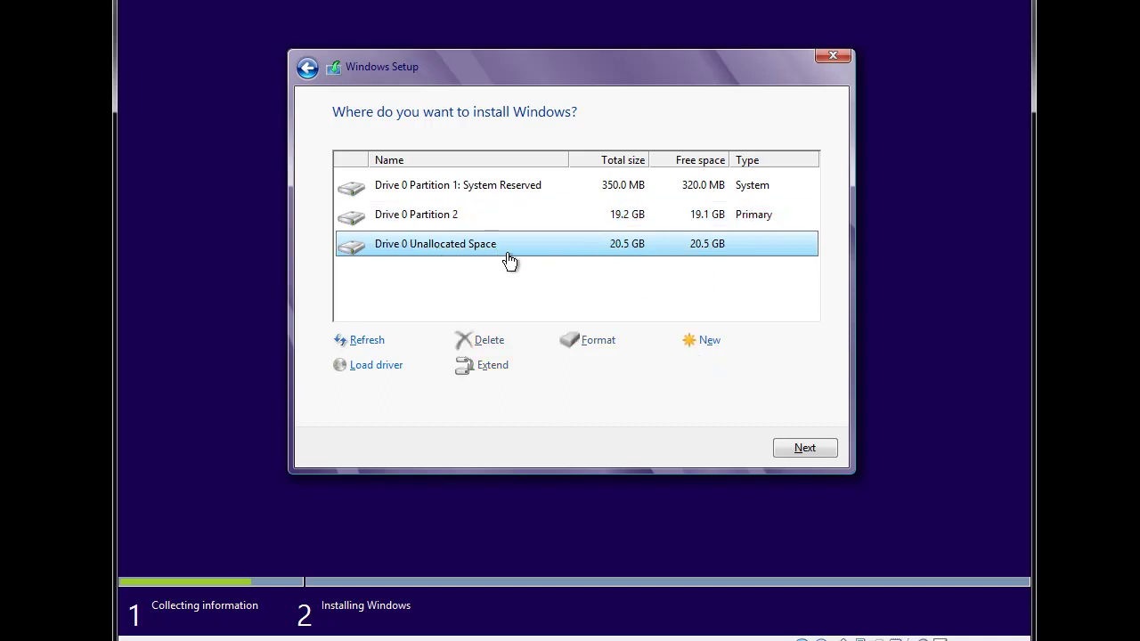
{"action": "left_click", "coordinate": [711, 344]}
{"action": "left_click", "coordinate": [749, 373]}
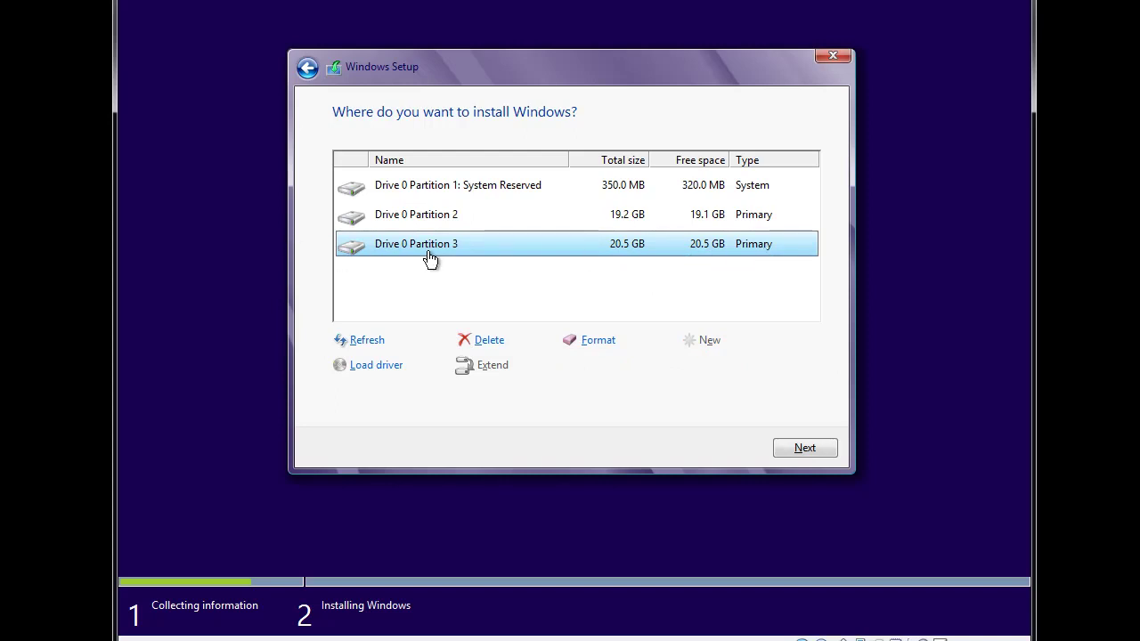
{"action": "left_click", "coordinate": [594, 350]}
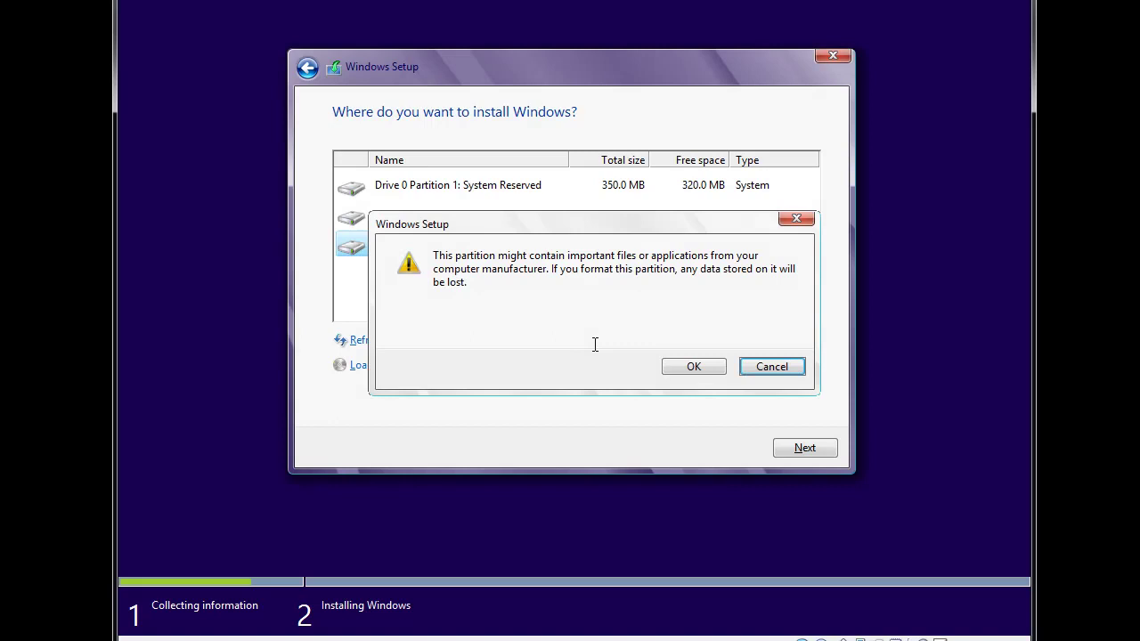
{"action": "left_click", "coordinate": [688, 366]}
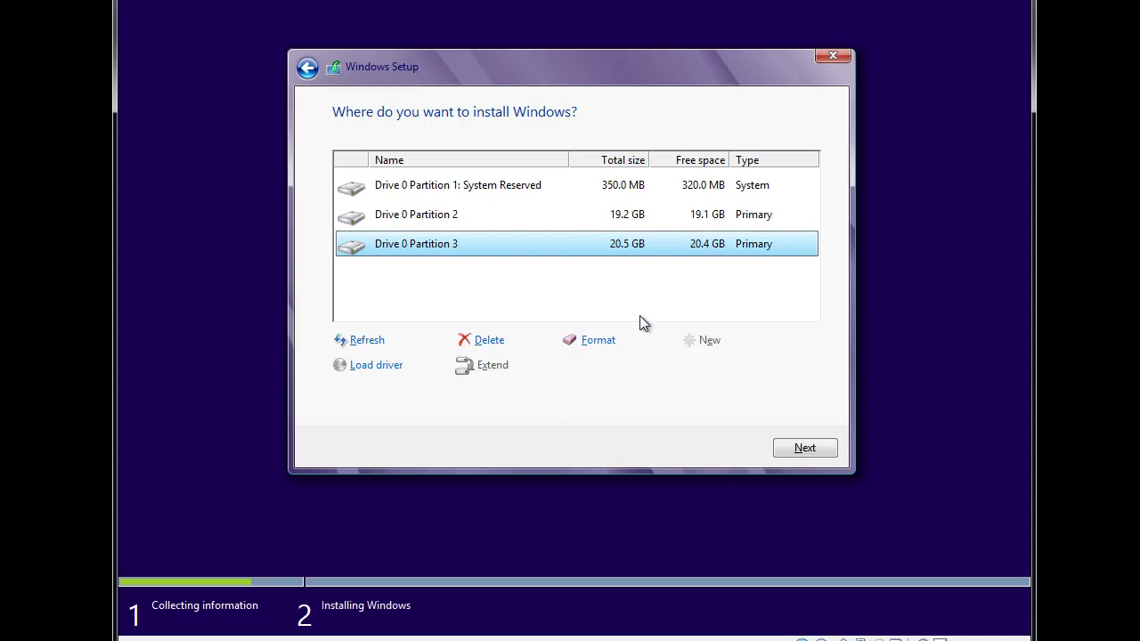
Select Drive 0 Partition 2 as the destination for the Windows installation.
{"action": "left_click", "coordinate": [436, 221]}
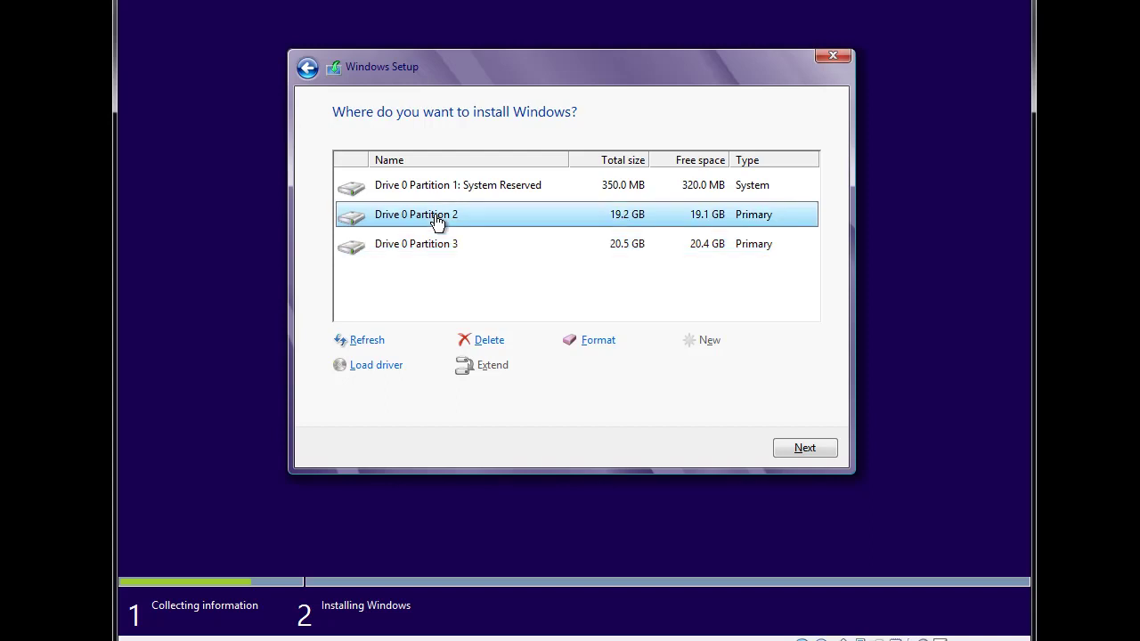